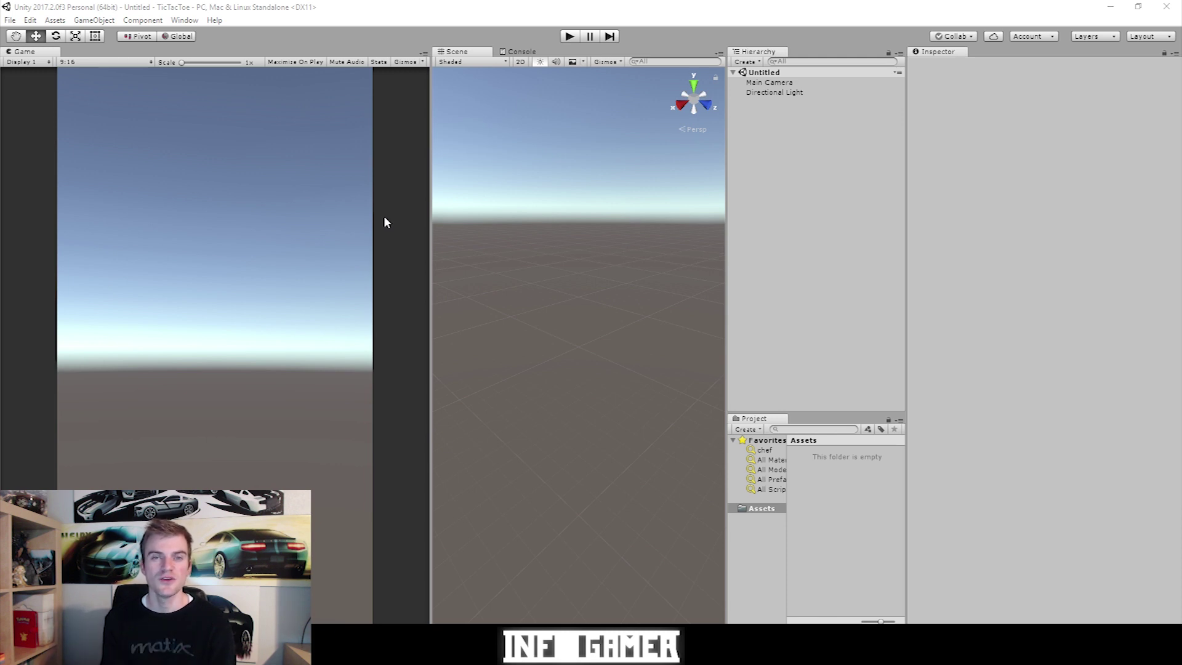
Drag the divider above the Project window upward to enlarge the asset browser
click(625, 330)
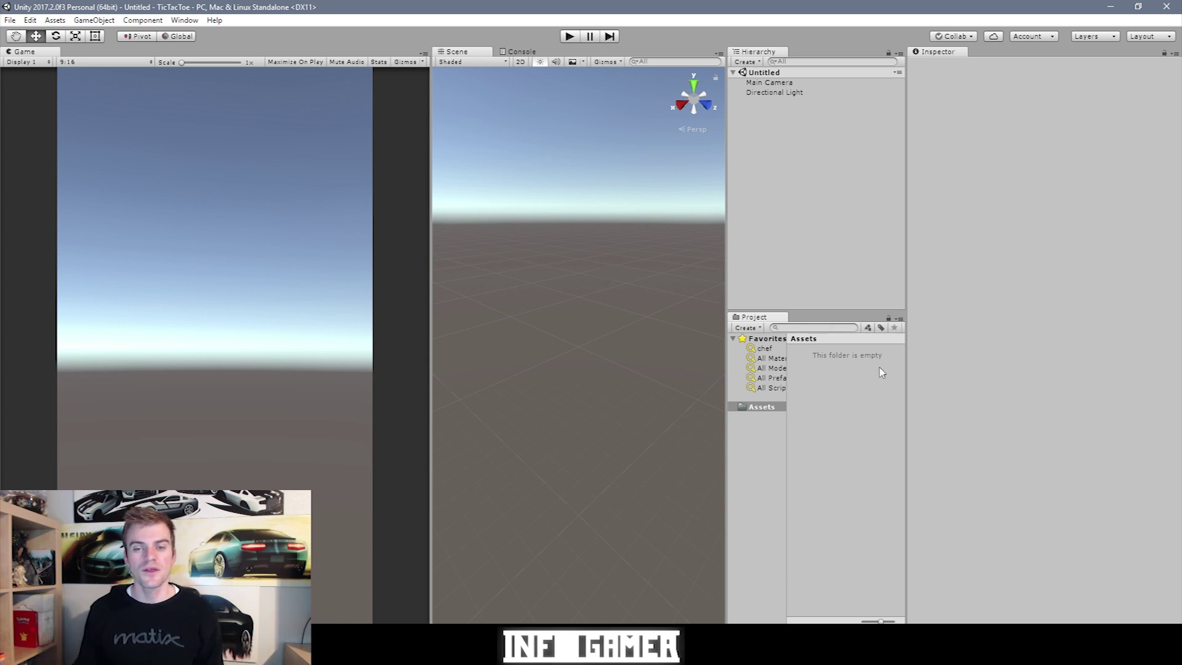
Create three folders in Assets named Scenes, Scripts and Sprites
right_click(768, 409)
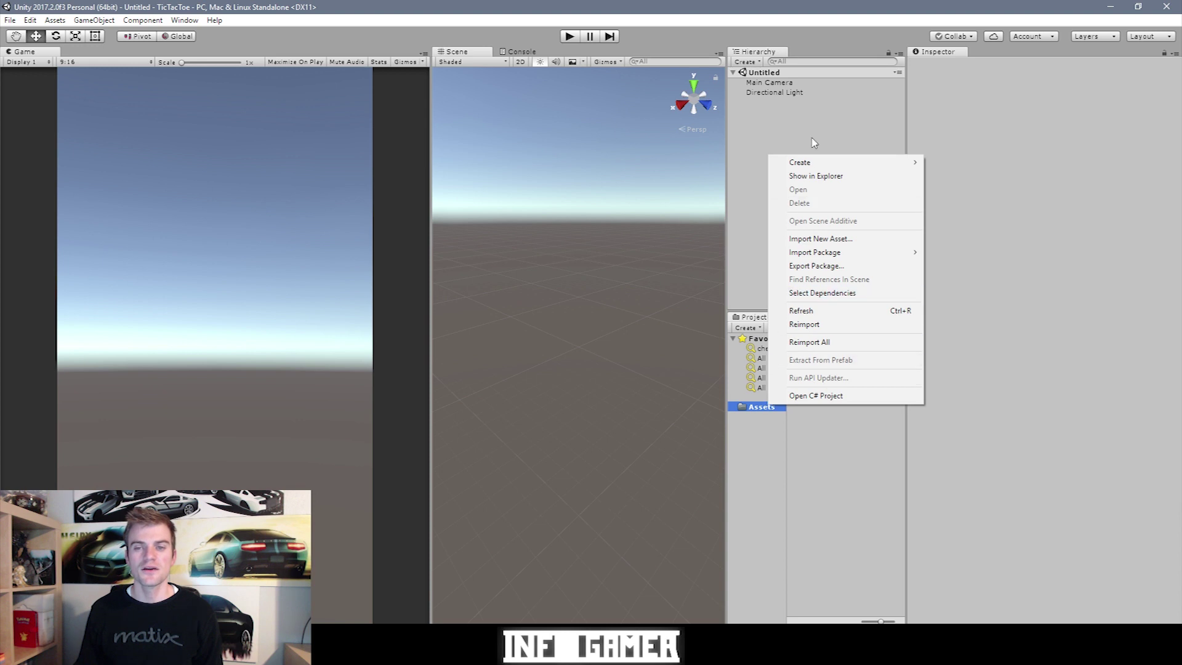
mouse_move(799, 163)
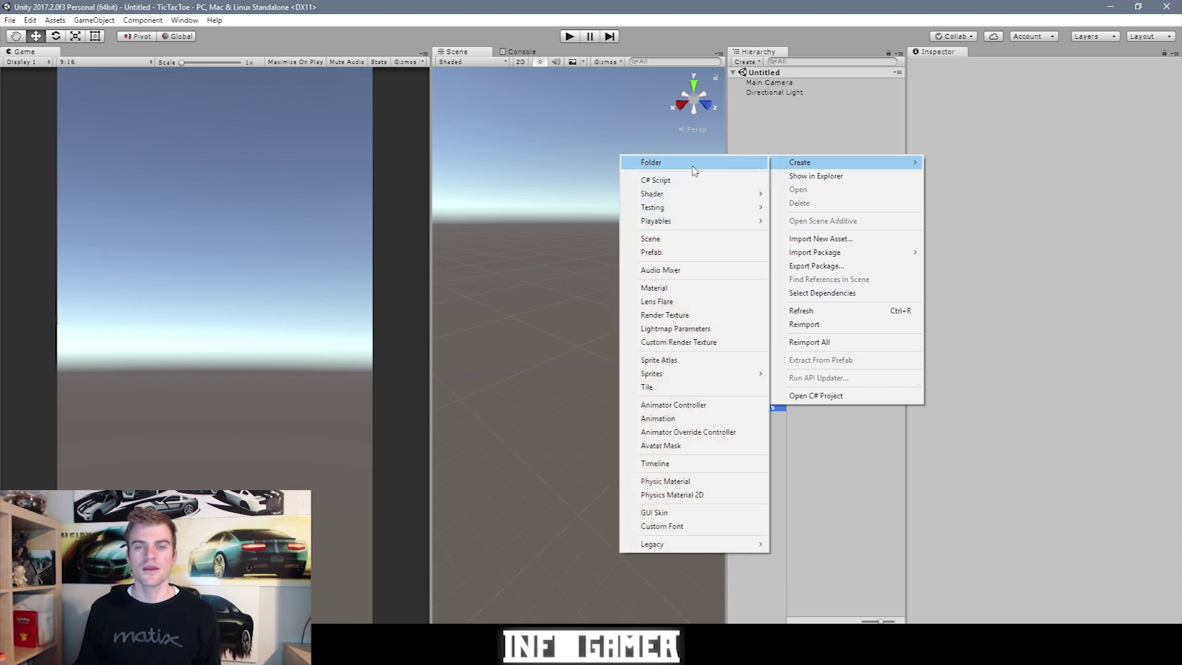
click(693, 171)
text(Scenes)
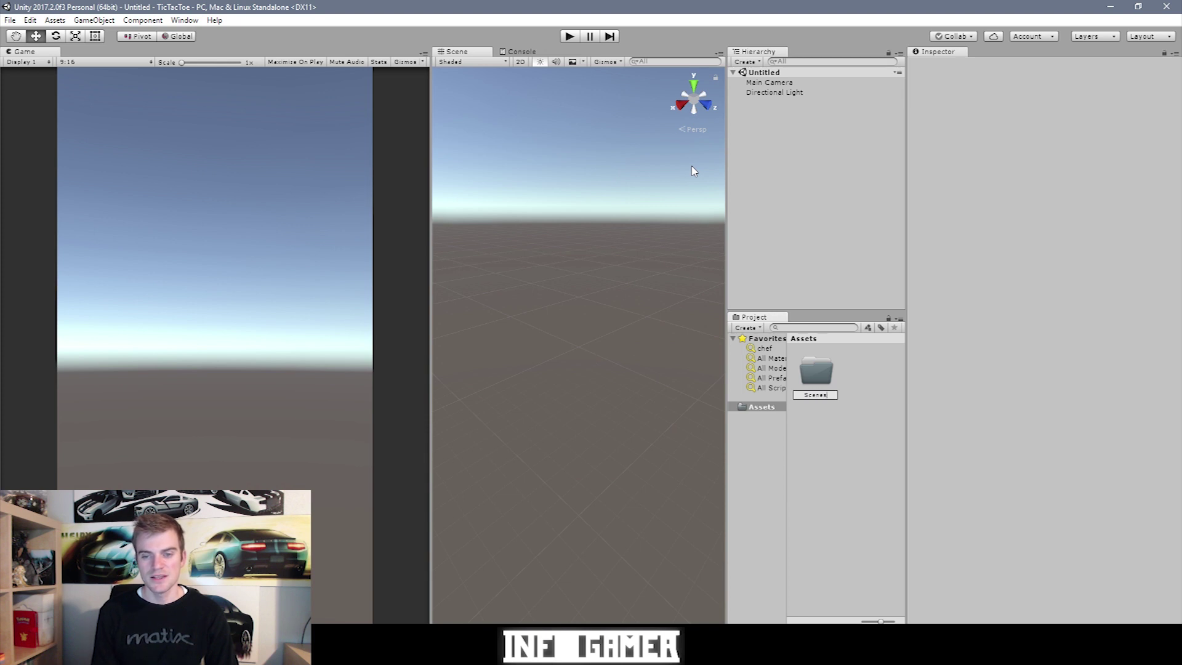
right_click(774, 407)
click(734, 170)
text(Scripts)
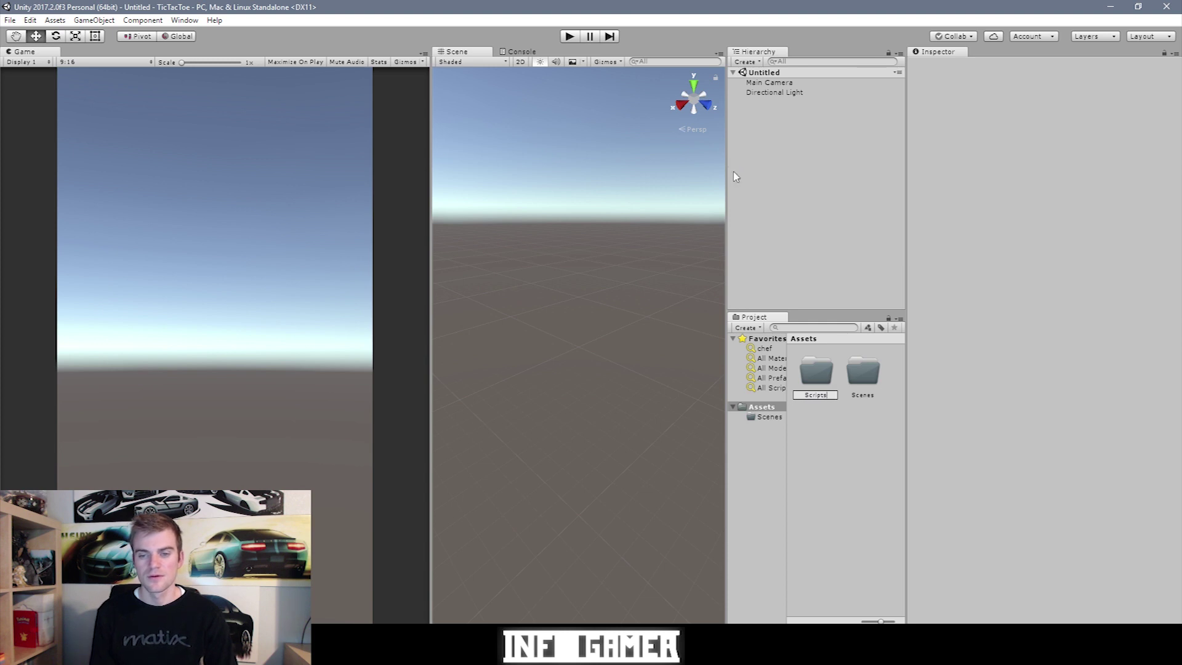
key(Return)
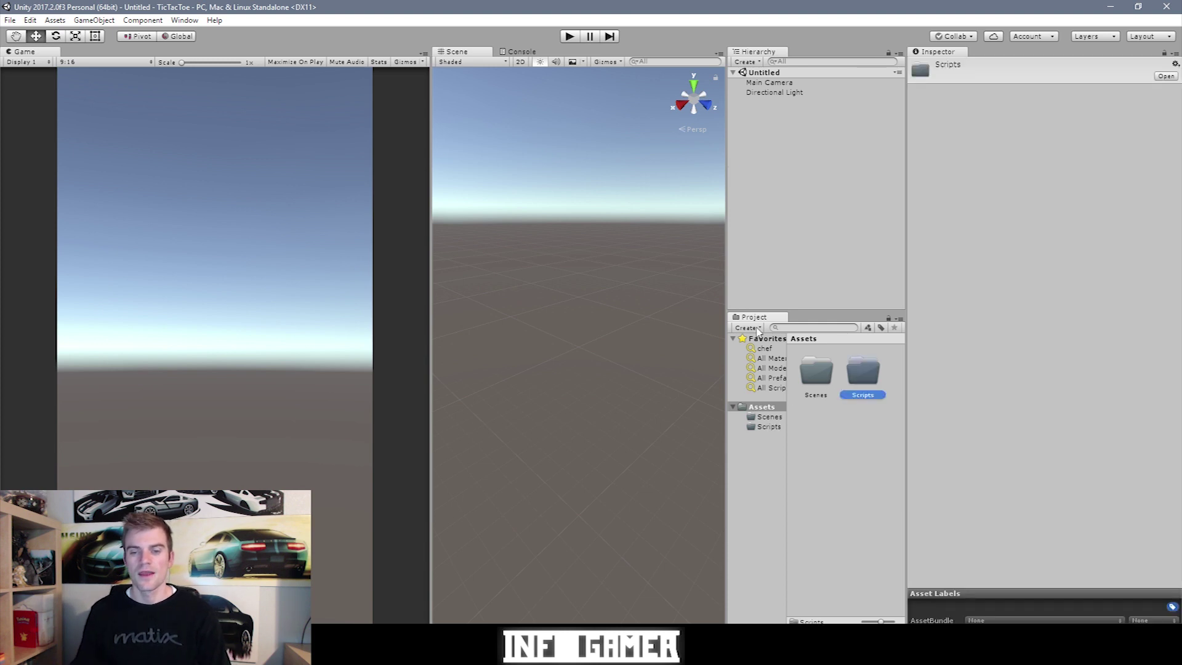
right_click(762, 413)
mouse_move(792, 164)
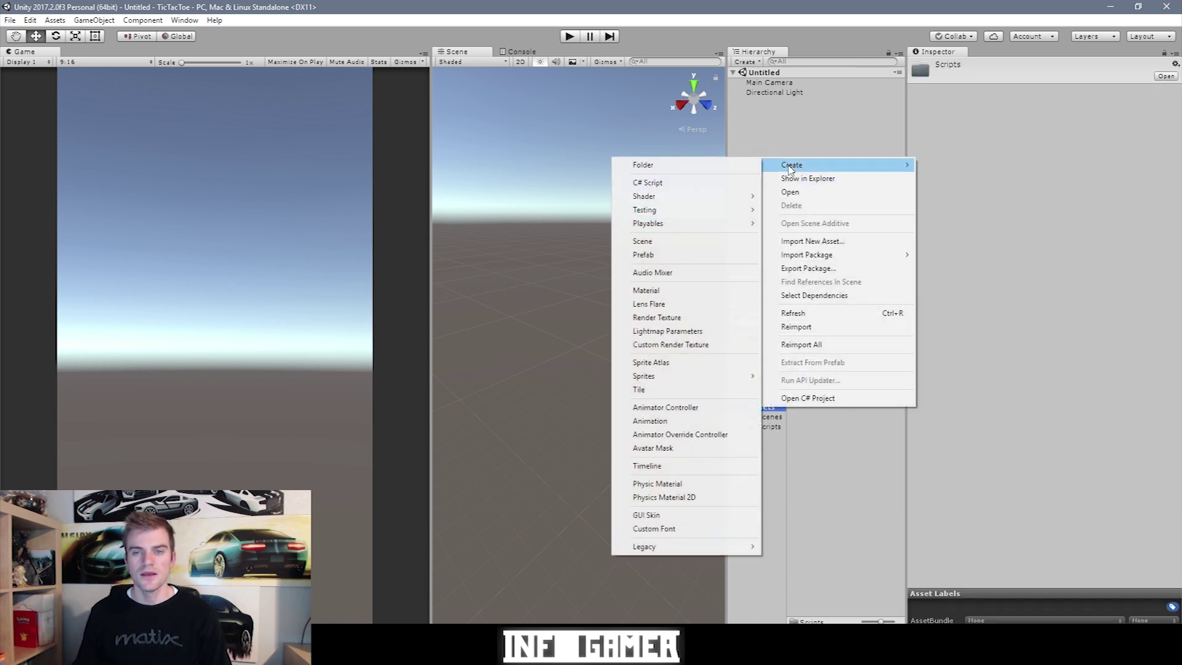
click(682, 170)
text(Sprites)
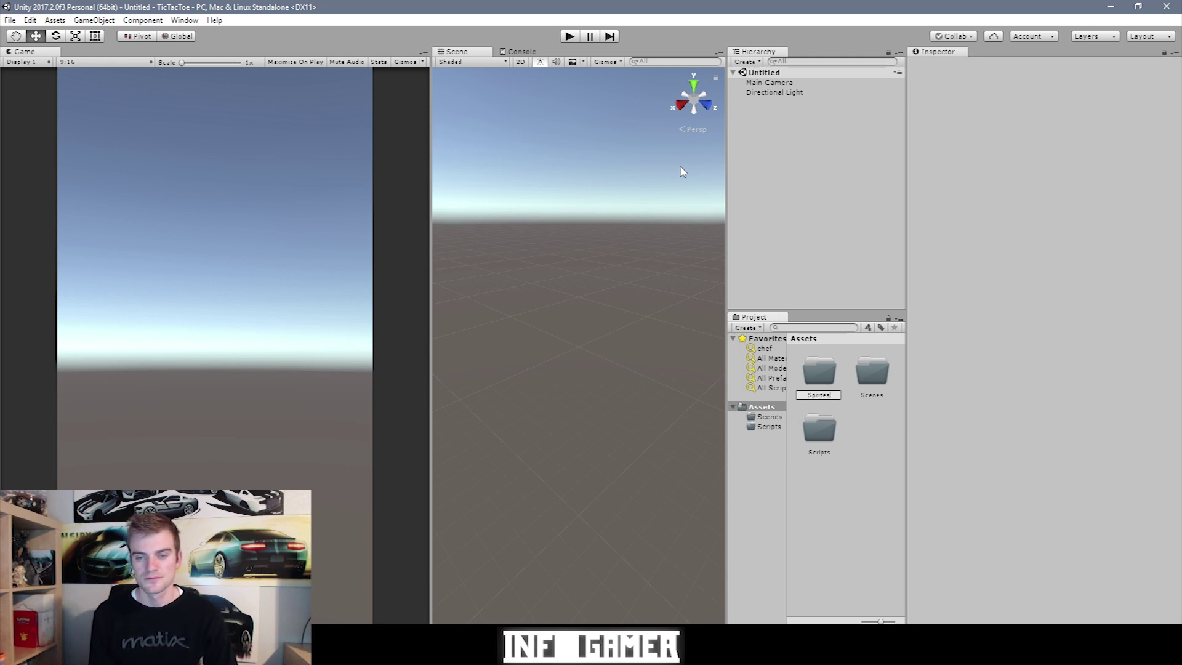
key(Return)
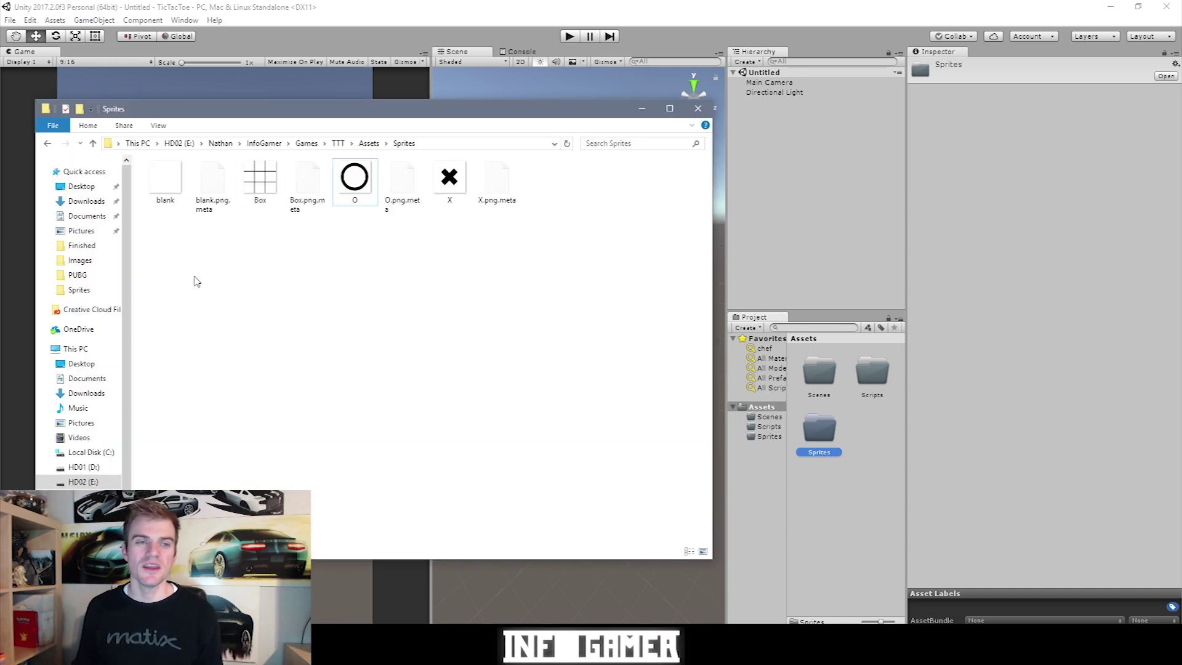
Drag Box.png, O.png and X.png from Explorer into Unity's Sprites folder
click(258, 190)
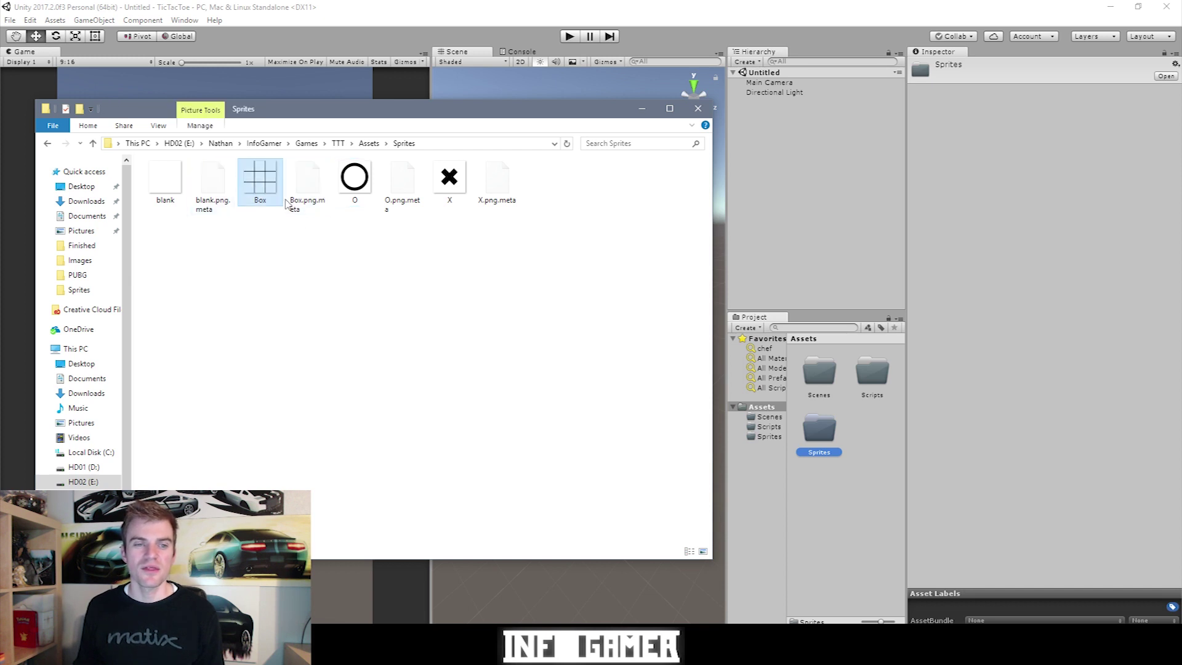
ctrl+click(362, 189)
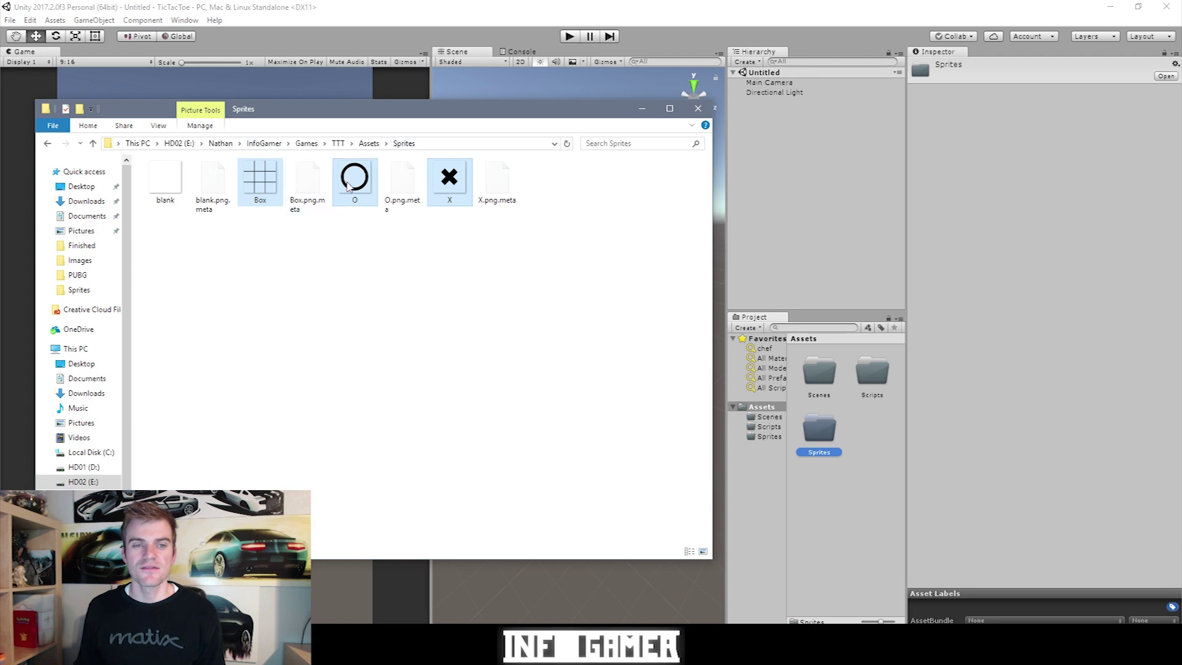
drag(349, 189, 799, 446)
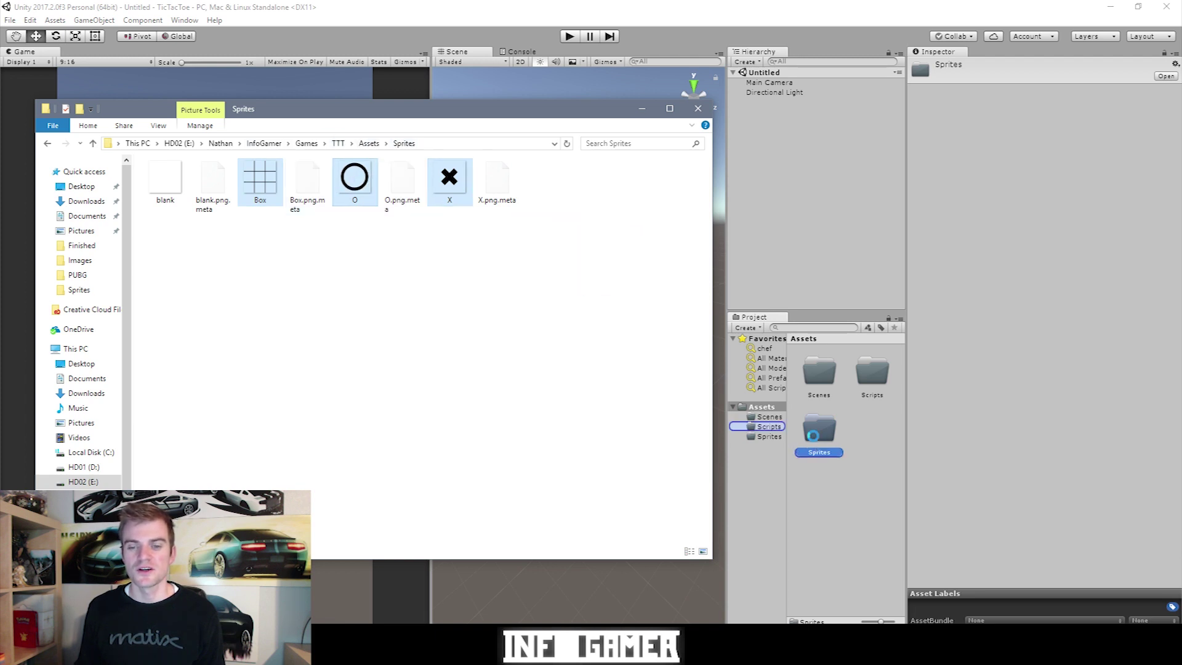
click(937, 511)
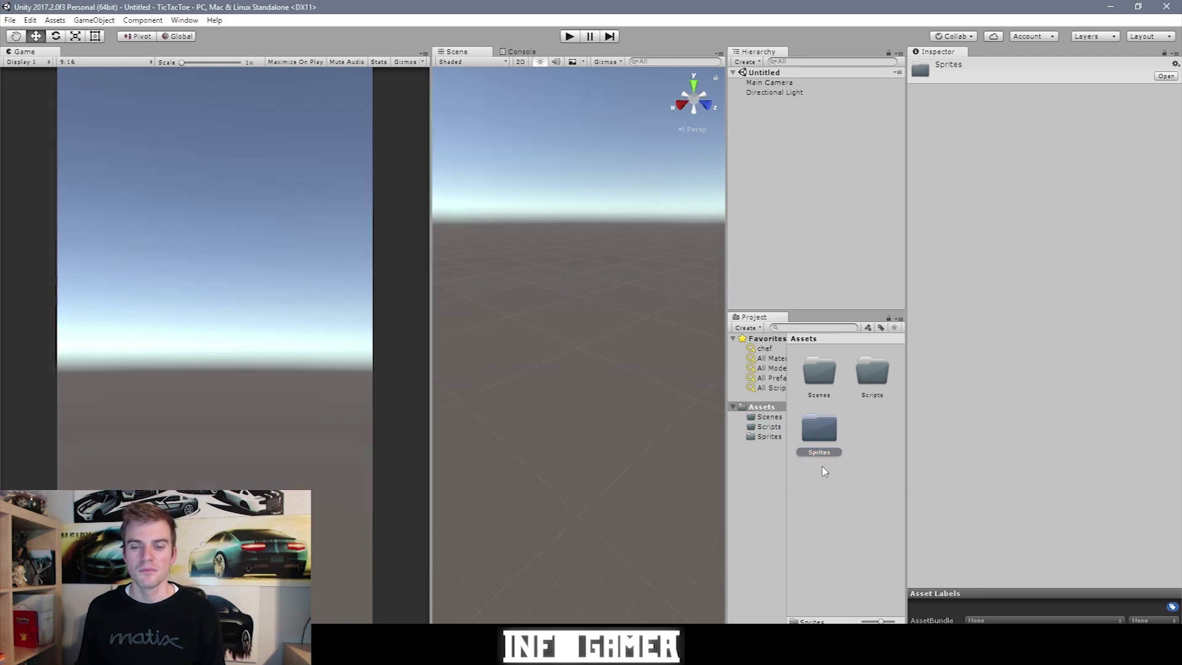
Set the Box, O and X textures to Sprite (2D and UI) and apply
double_click(823, 459)
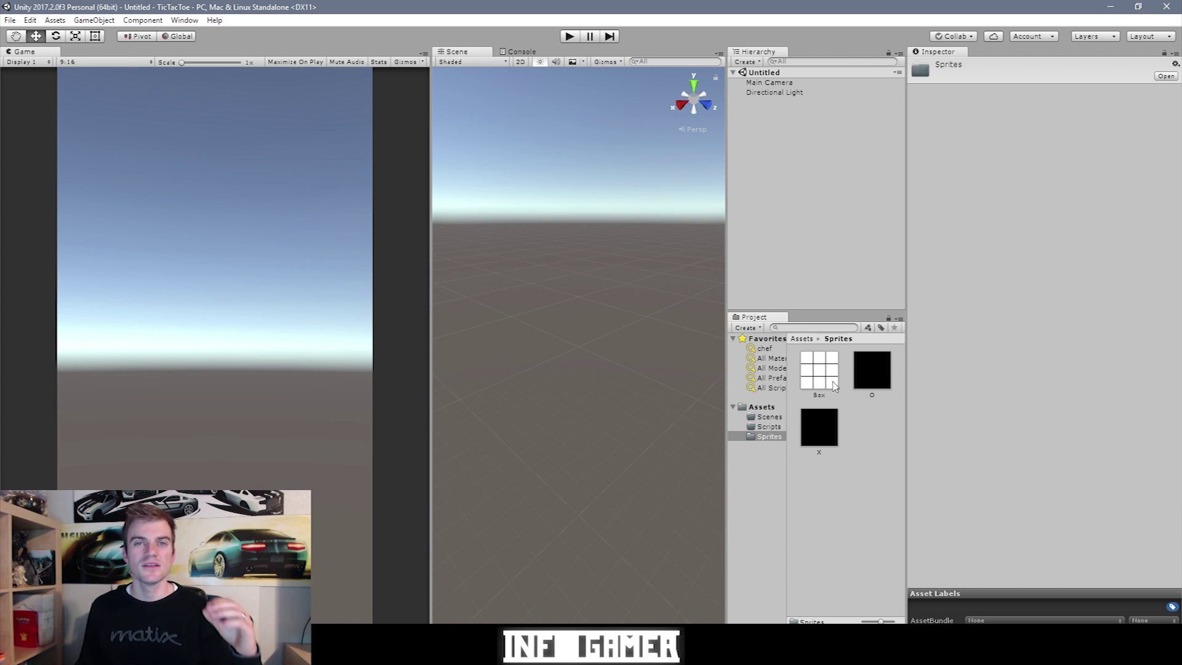
click(805, 388)
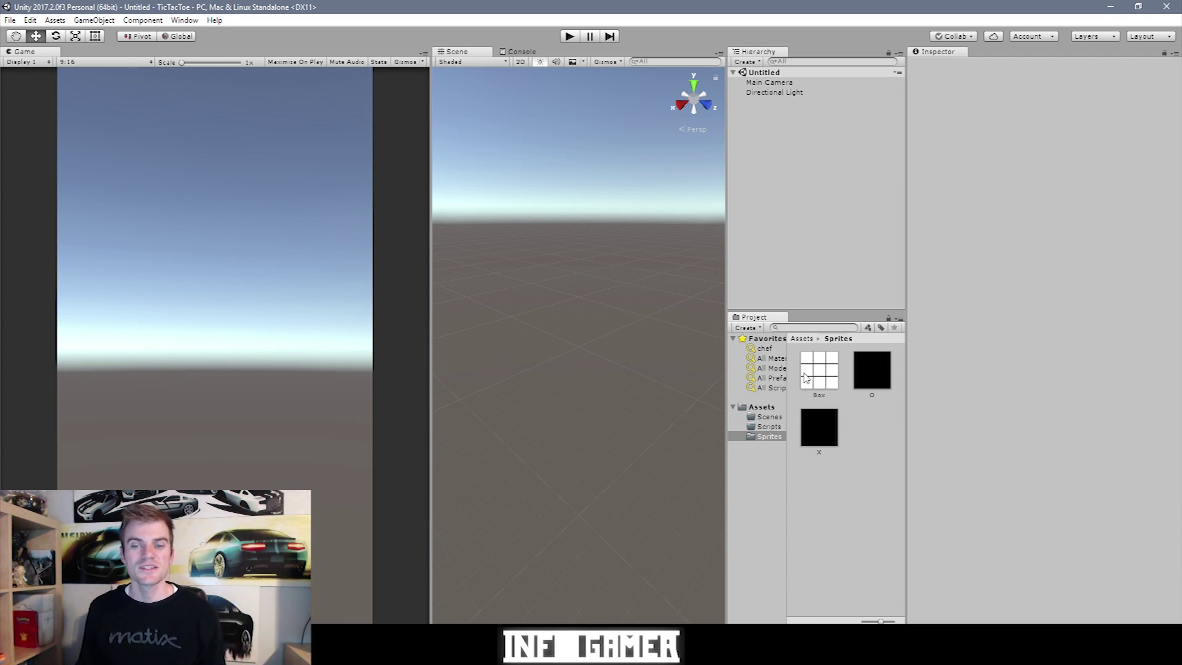
click(804, 376)
shift+click(823, 423)
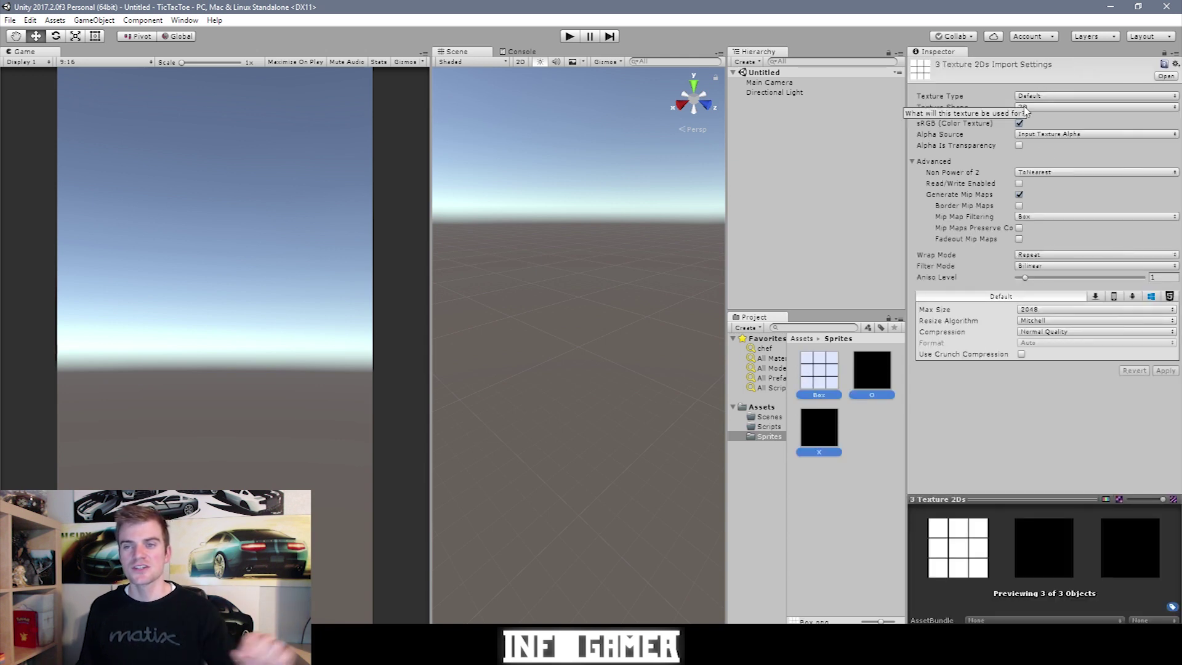
click(1050, 96)
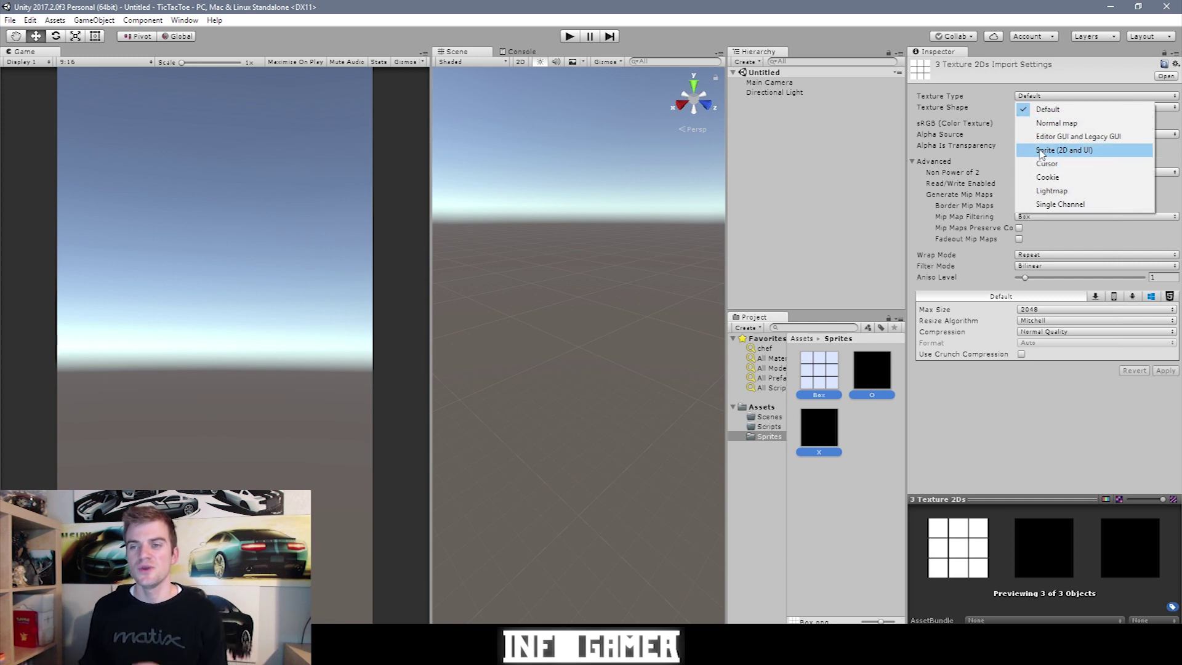
click(1041, 152)
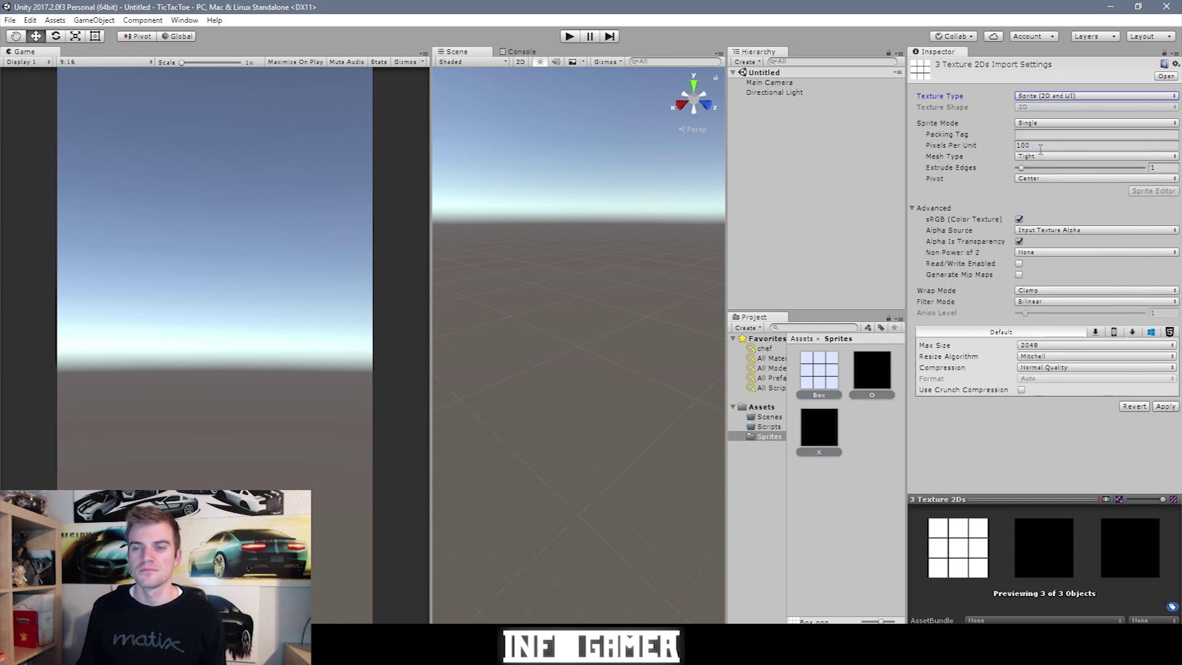
click(1160, 406)
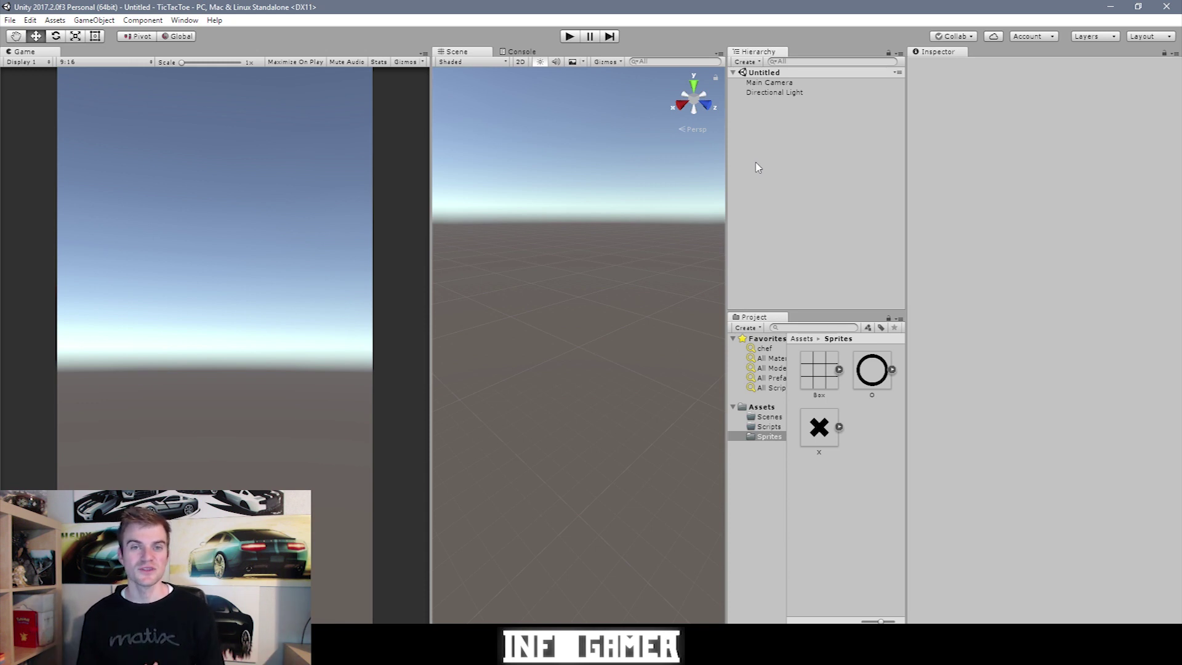
Select Main Camera in the Hierarchy to show its Inspector components
click(783, 83)
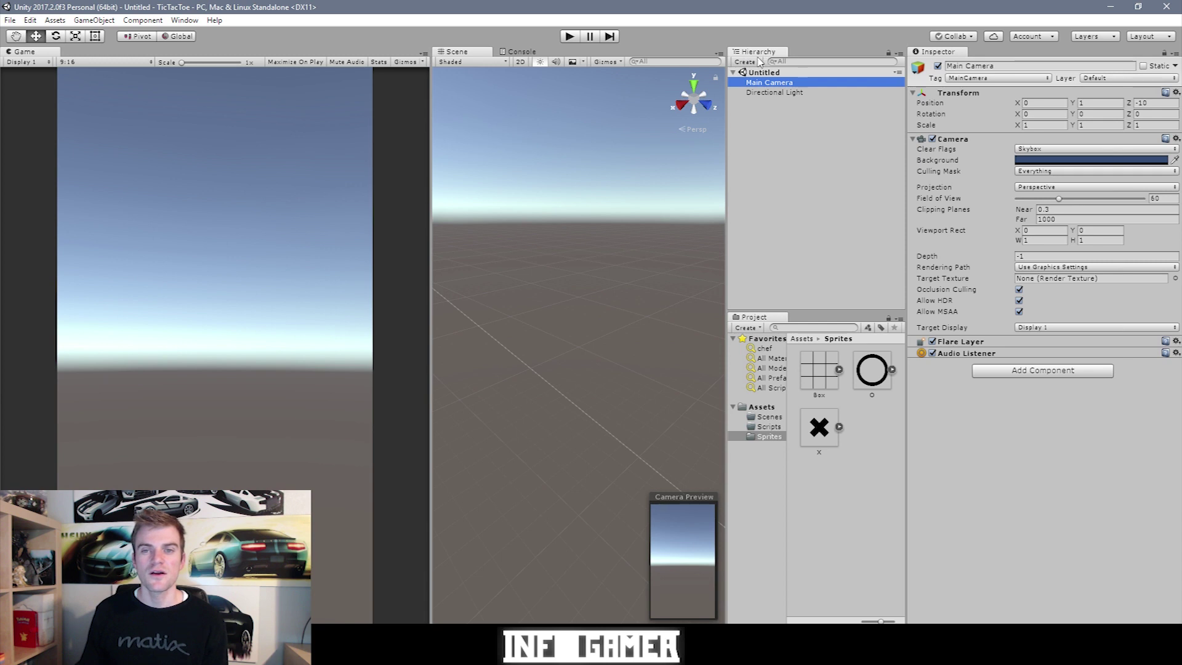
Create a UI Canvas from the Hierarchy menu and select it
click(759, 62)
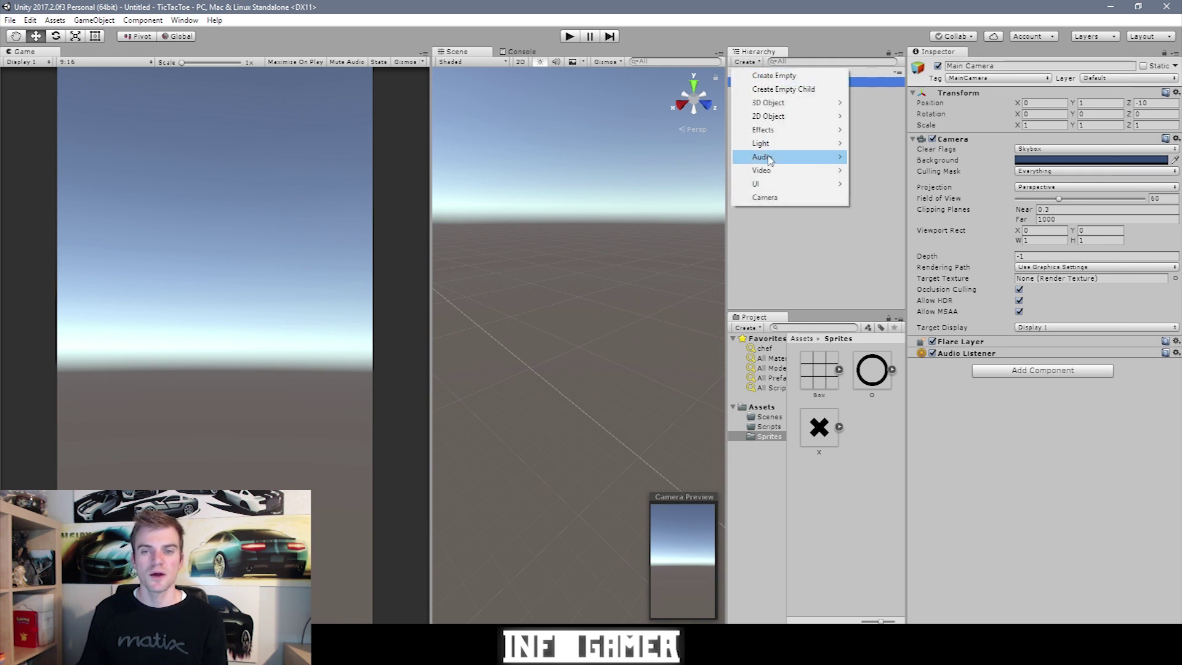
mouse_move(790, 184)
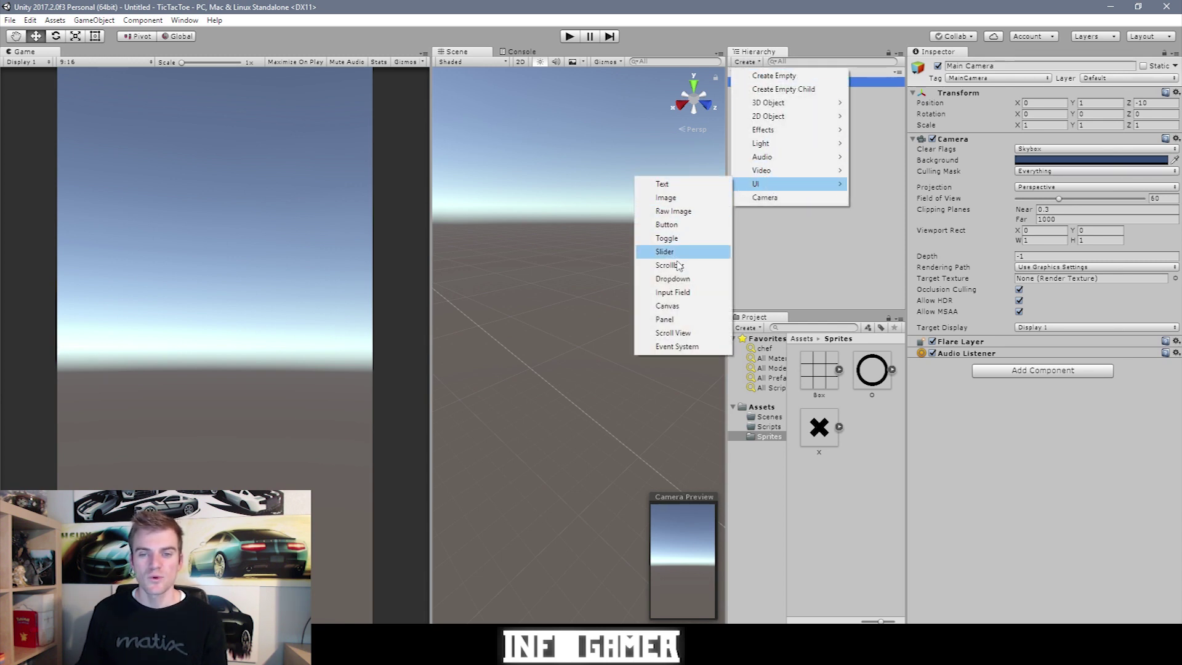
click(684, 306)
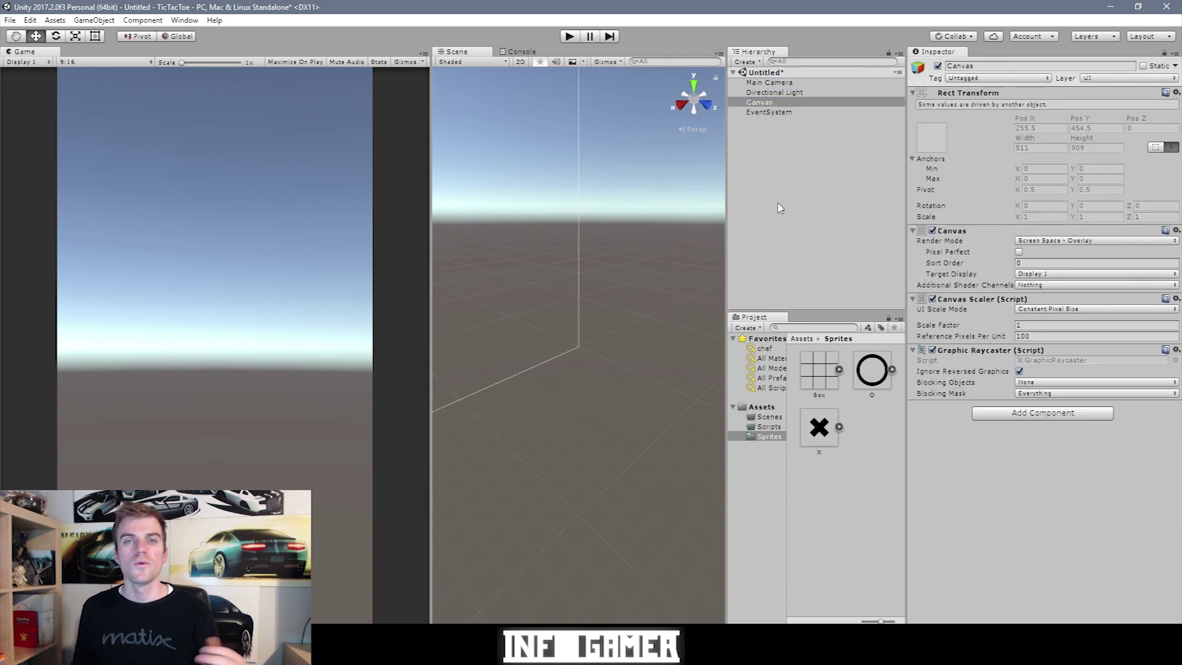
click(777, 103)
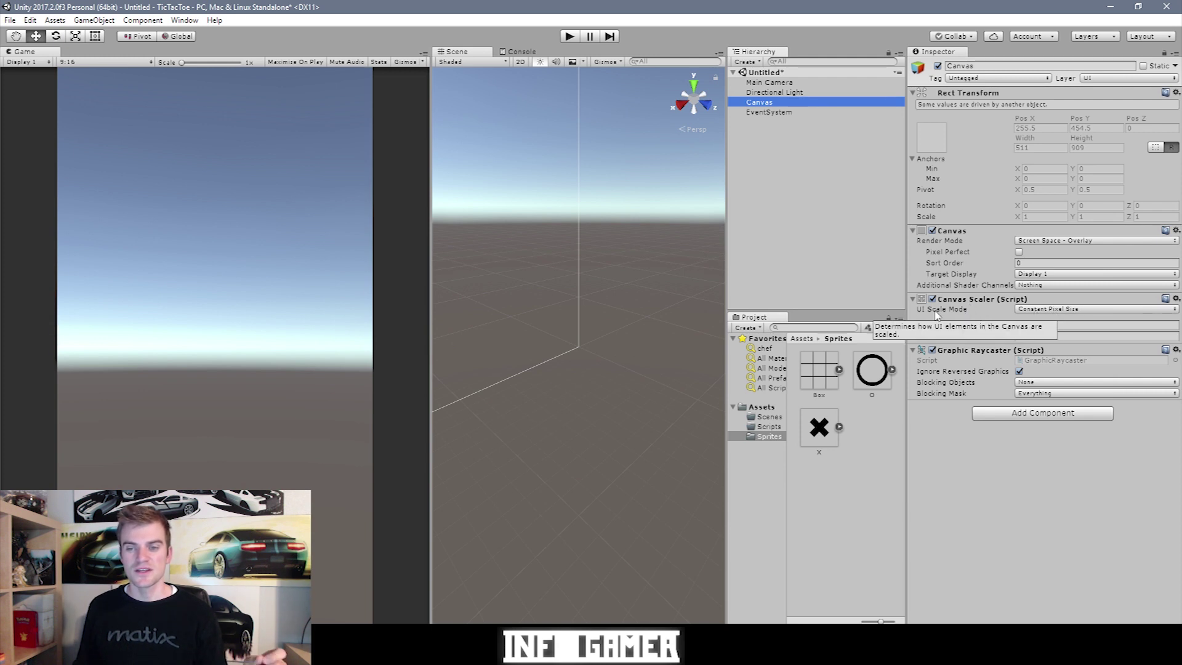
Set the Canvas Scaler's UI Scale Mode to Scale With Screen Size
click(1051, 310)
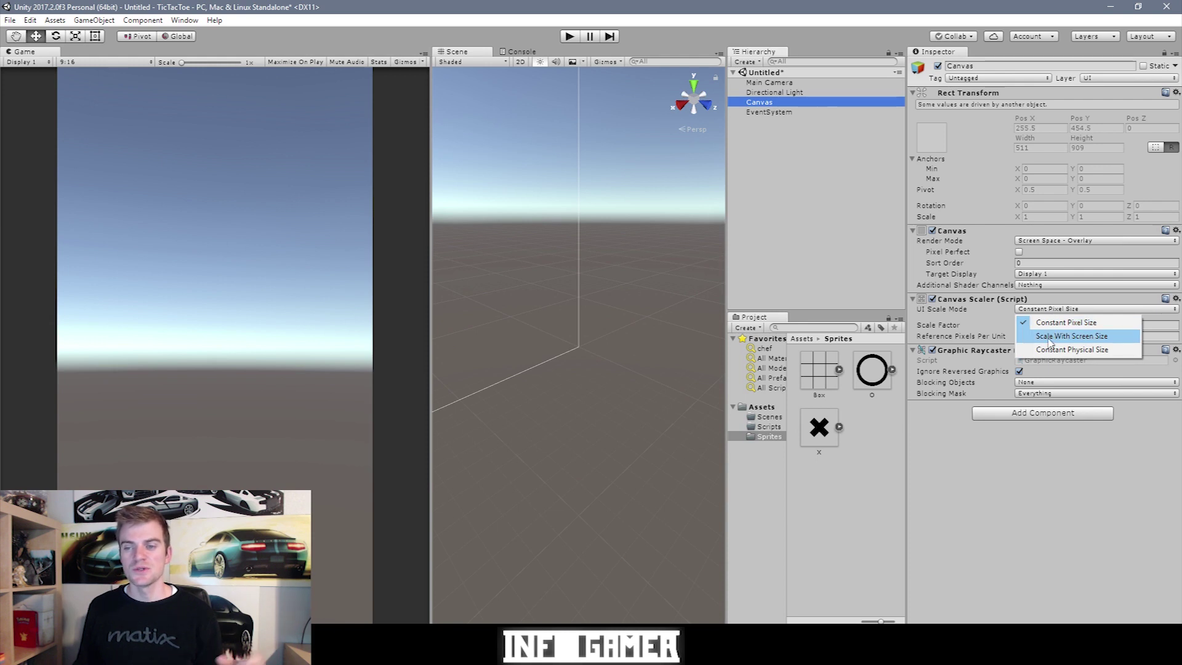
click(1049, 338)
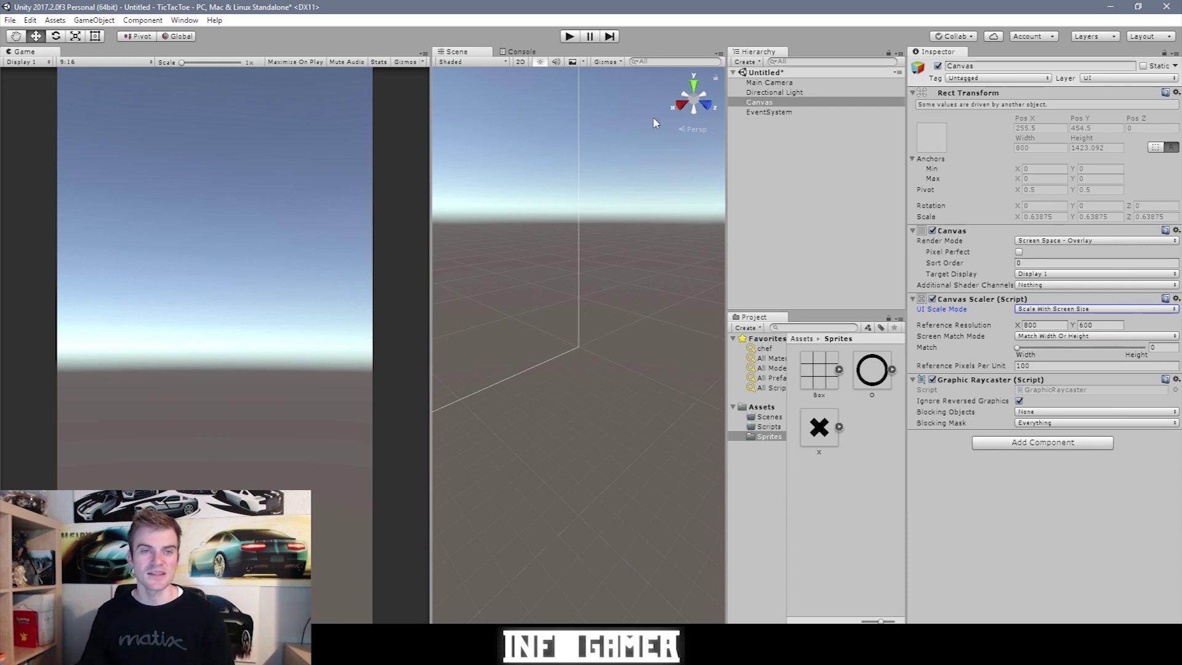
Preview the Game view at 16:9 and dock Scene and Console views beneath it
click(93, 62)
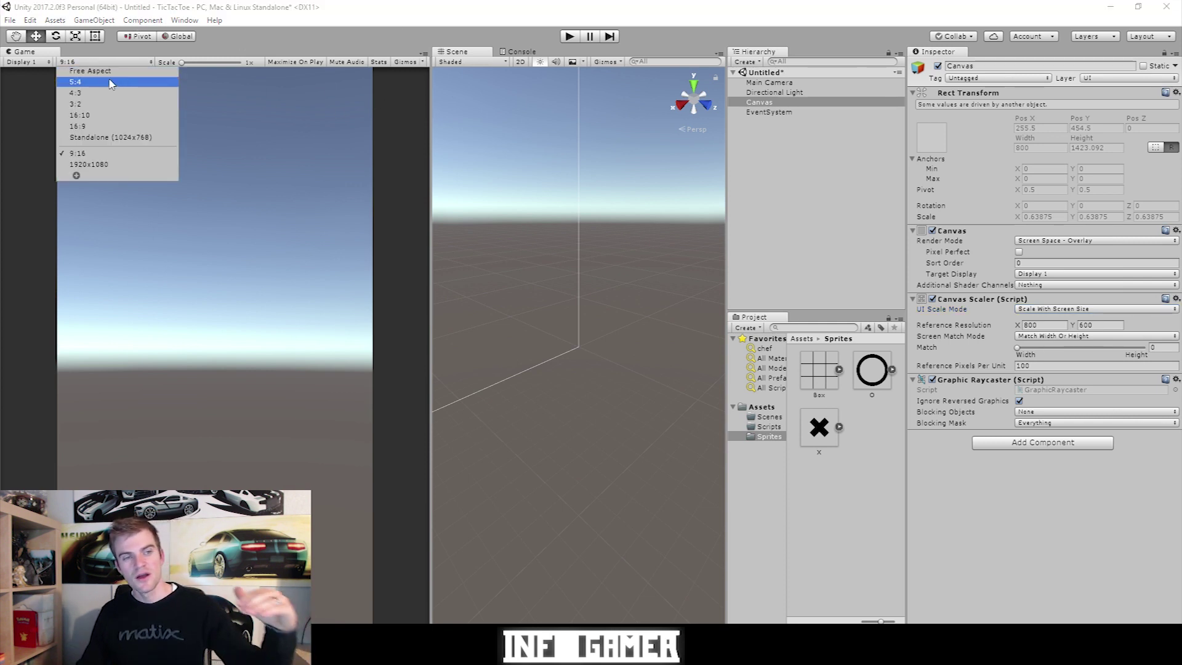
click(100, 126)
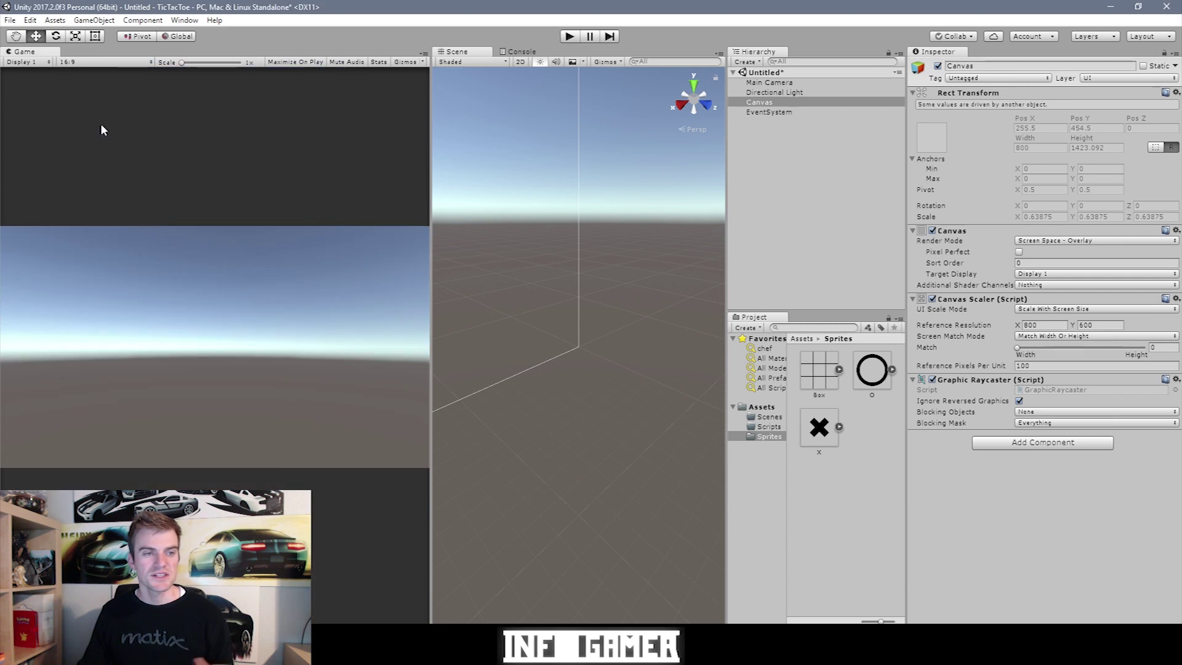
click(452, 62)
click(442, 134)
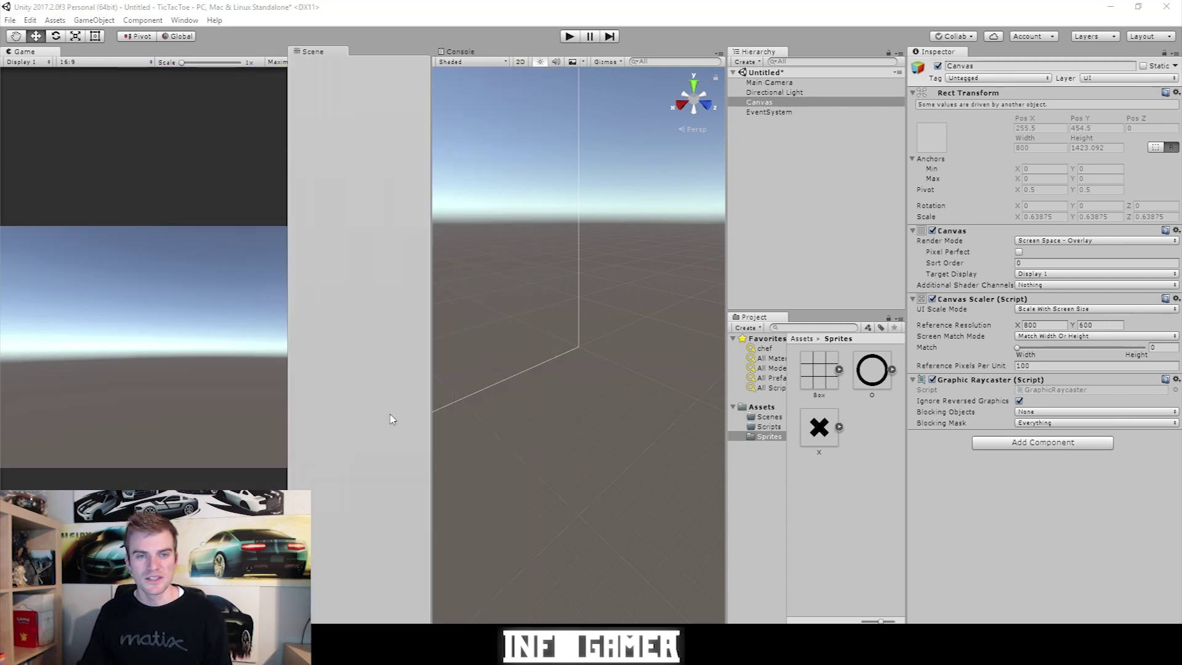
drag(455, 52, 213, 415)
mouse_move(460, 52)
mouse_down()
mouse_move(192, 449)
mouse_move(534, 324)
mouse_move(765, 310)
mouse_up()
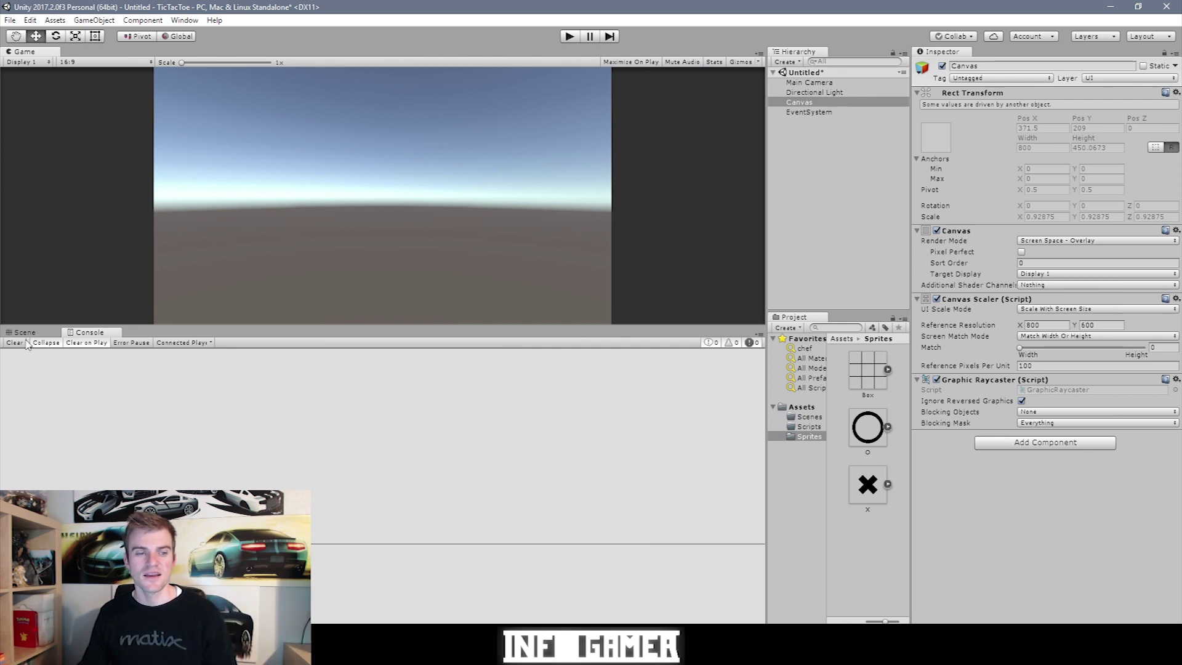
Show the Scene view and set the Canvas reference resolution to 1920×1080
click(22, 332)
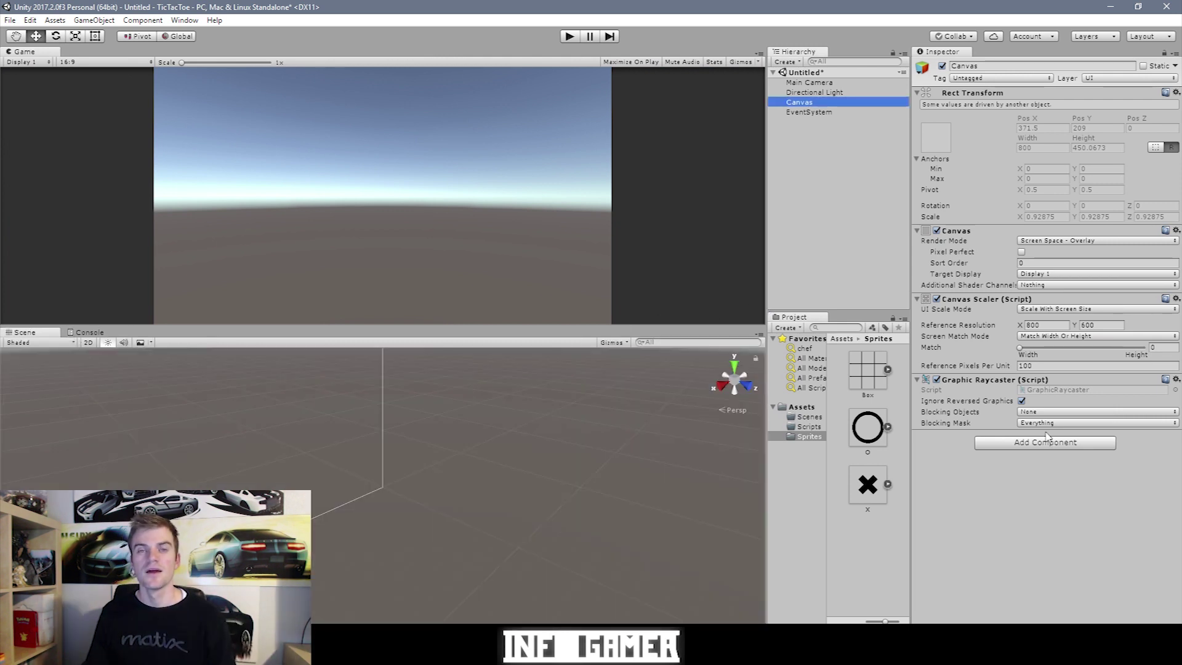
click(1056, 327)
text(1920)
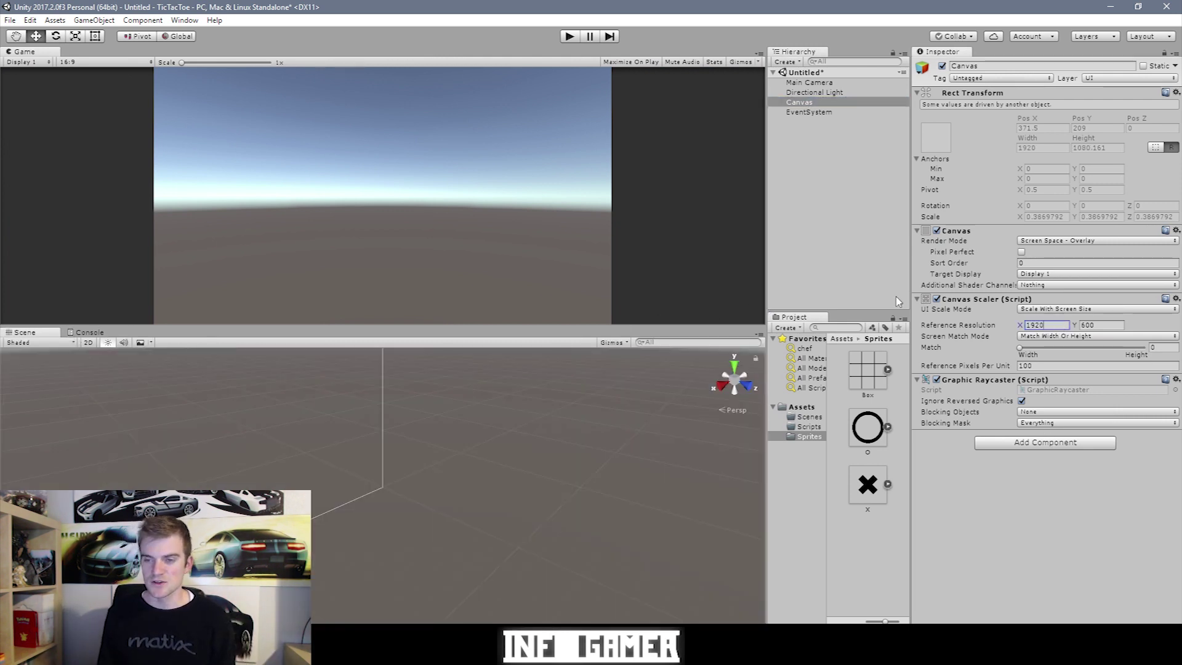
click(1107, 328)
text(108)
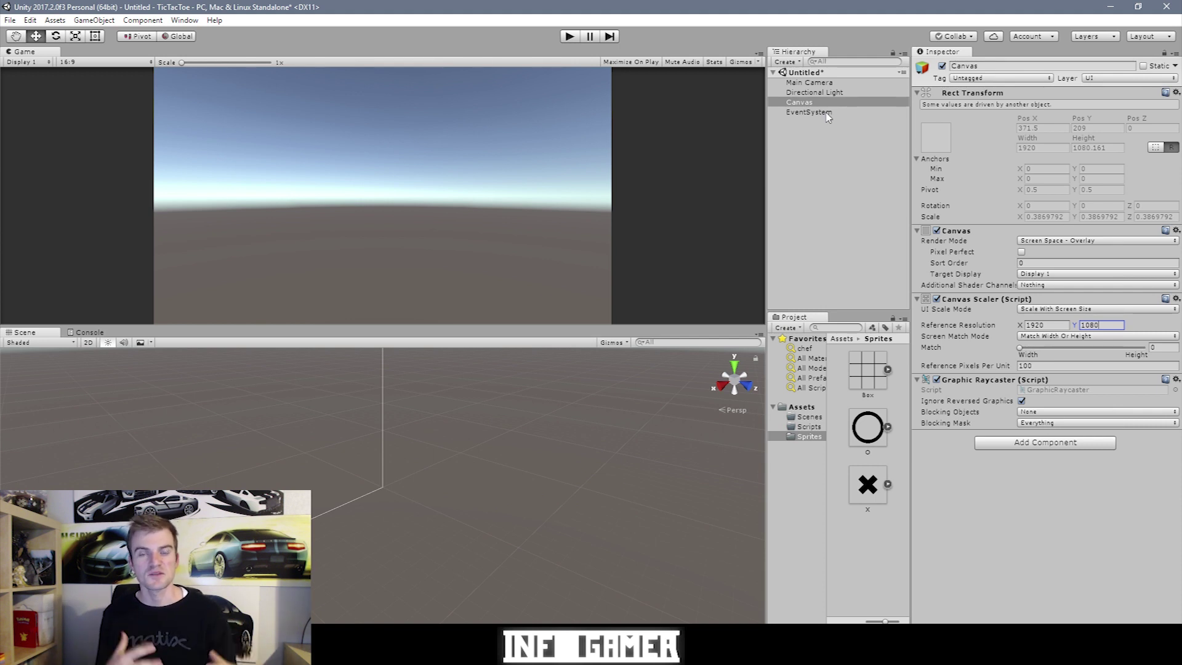
Add a full-screen panel under Canvas and a button inside Grid, fitted to its cell
right_click(813, 102)
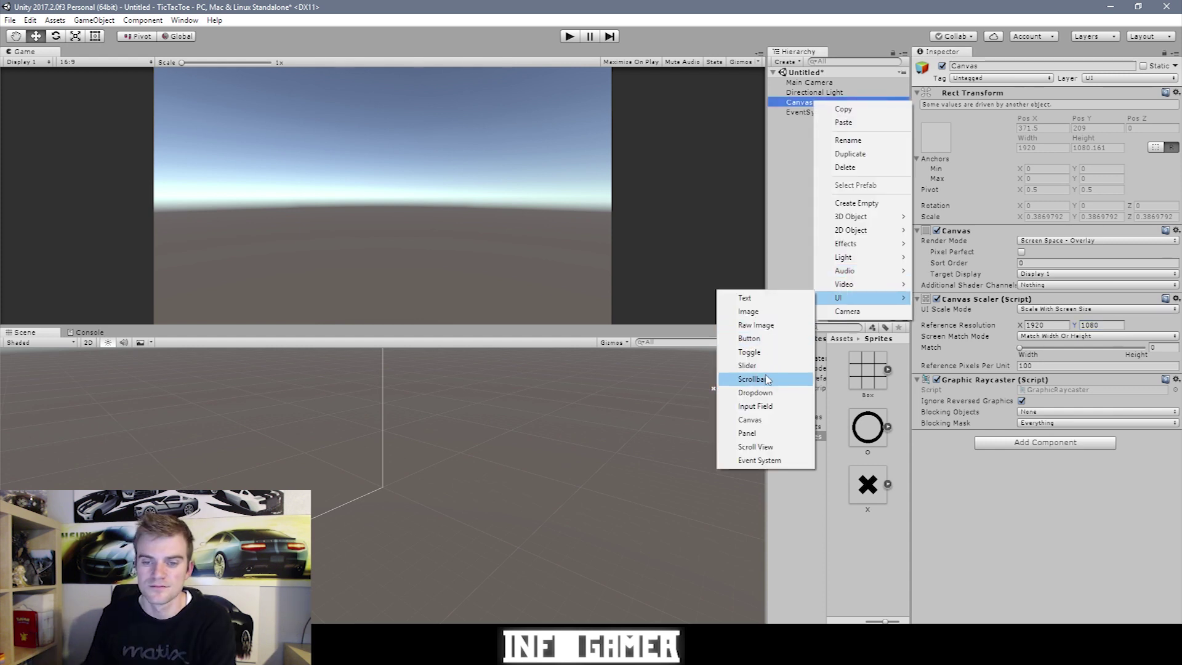
click(752, 435)
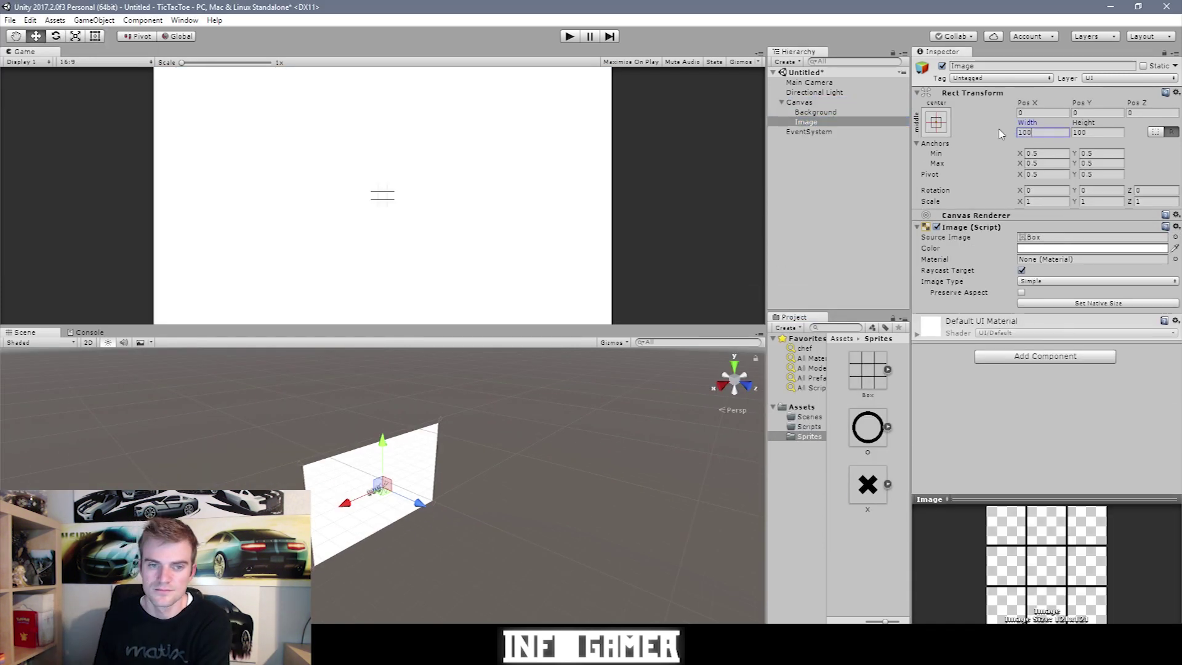
click(1097, 132)
text(0)
right_click(813, 122)
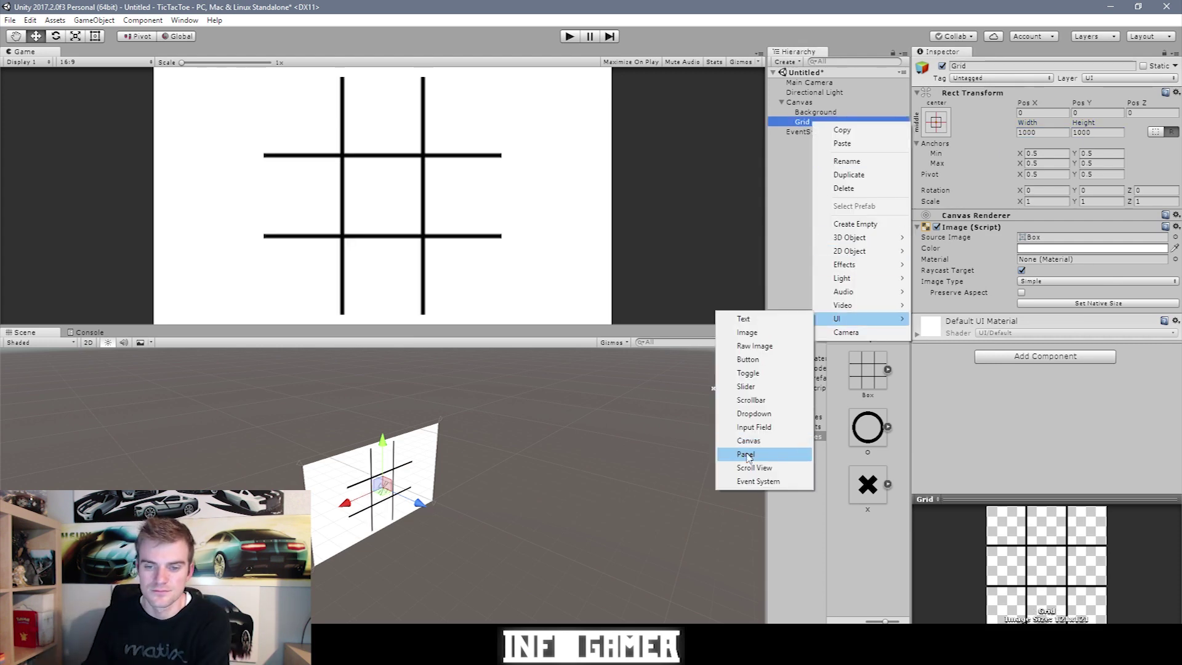
click(752, 387)
mouse_move(435, 461)
alt+mouse_down()
mouse_move(450, 474)
mouse_move(435, 480)
alt+mouse_up()
click(935, 122)
click(1062, 294)
key(t)
scroll(594, 552, up, 2)
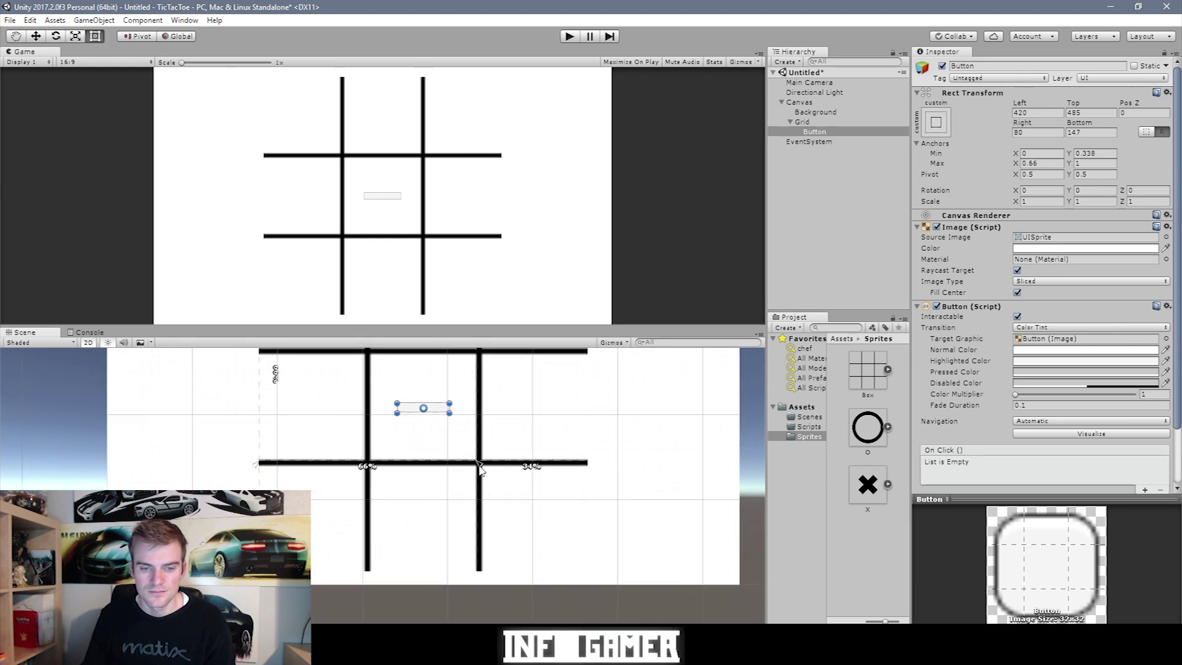
scroll(595, 552, down, 3)
Colour the Background panel grey
click(815, 112)
click(1047, 250)
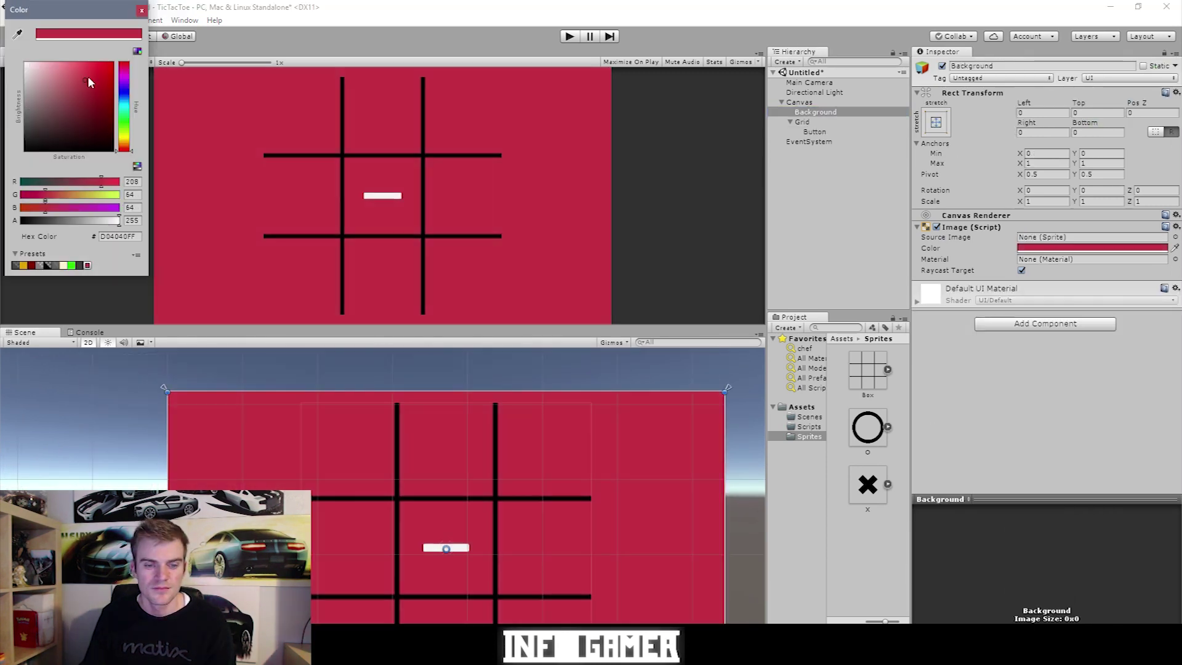
drag(105, 74, 32, 112)
click(712, 468)
scroll(711, 468, up, 2)
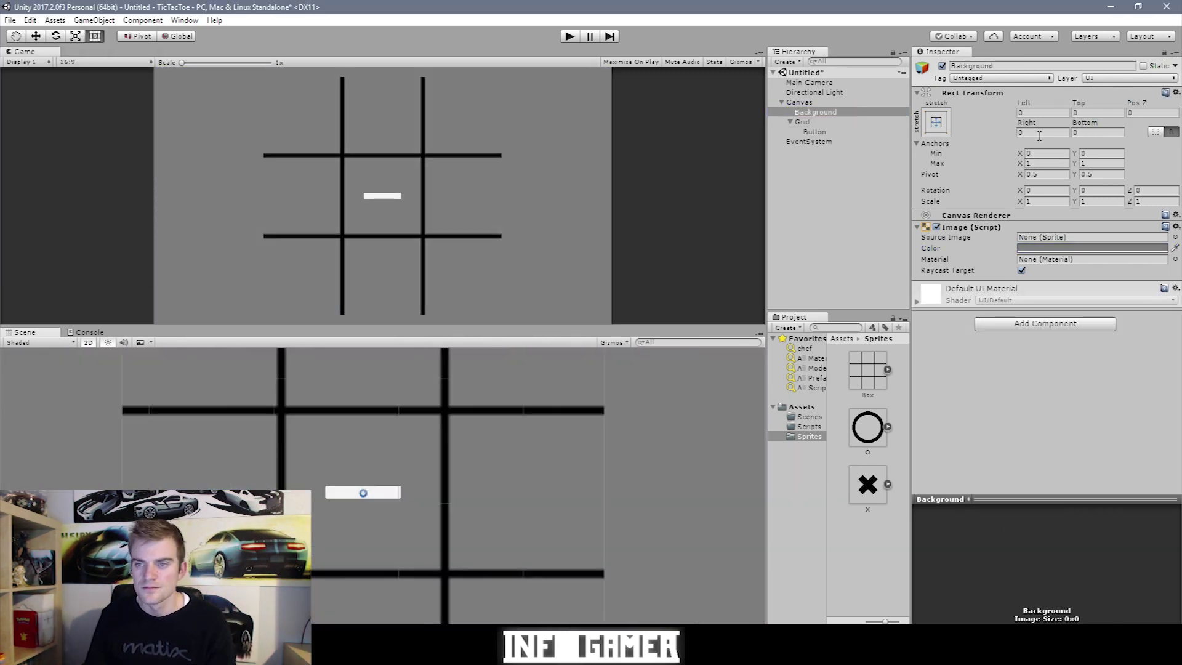
Duplicate the button with Ctrl+D to make nine buttons under Grid
click(815, 131)
key(Return)
key(f)
key(ctrl+d)
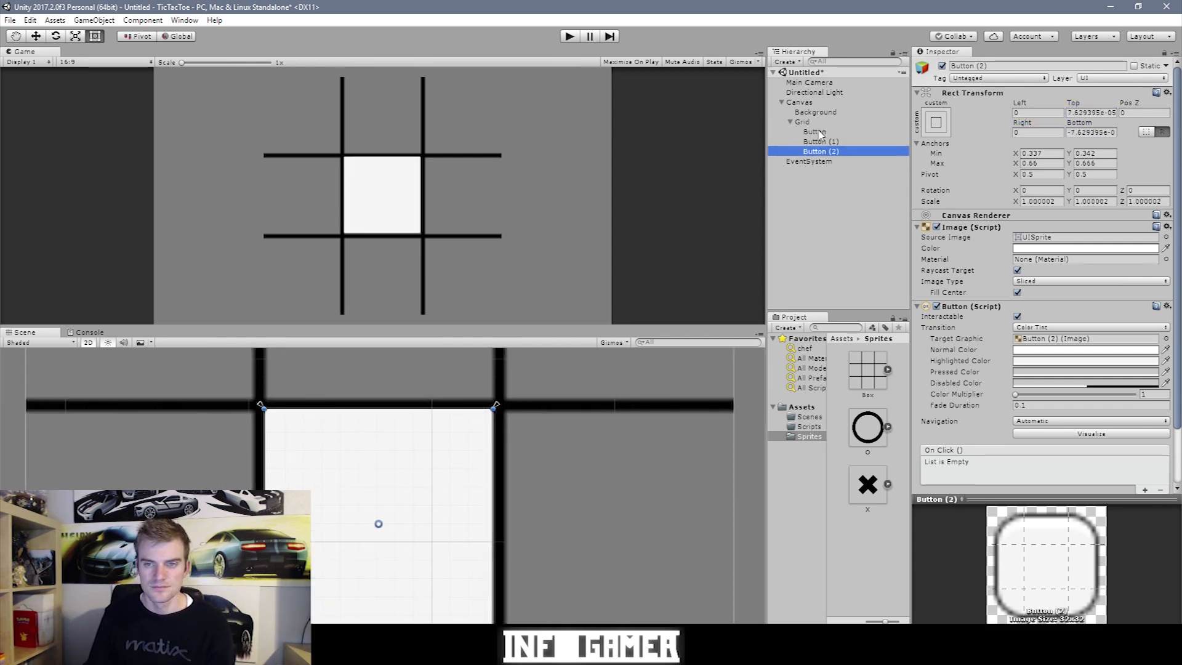
key(ctrl+d)
key(ctrl+d)
key(ctrl+d)
key(ctrl+d)
scroll(468, 401, down, 2)
scroll(388, 424, down, 2)
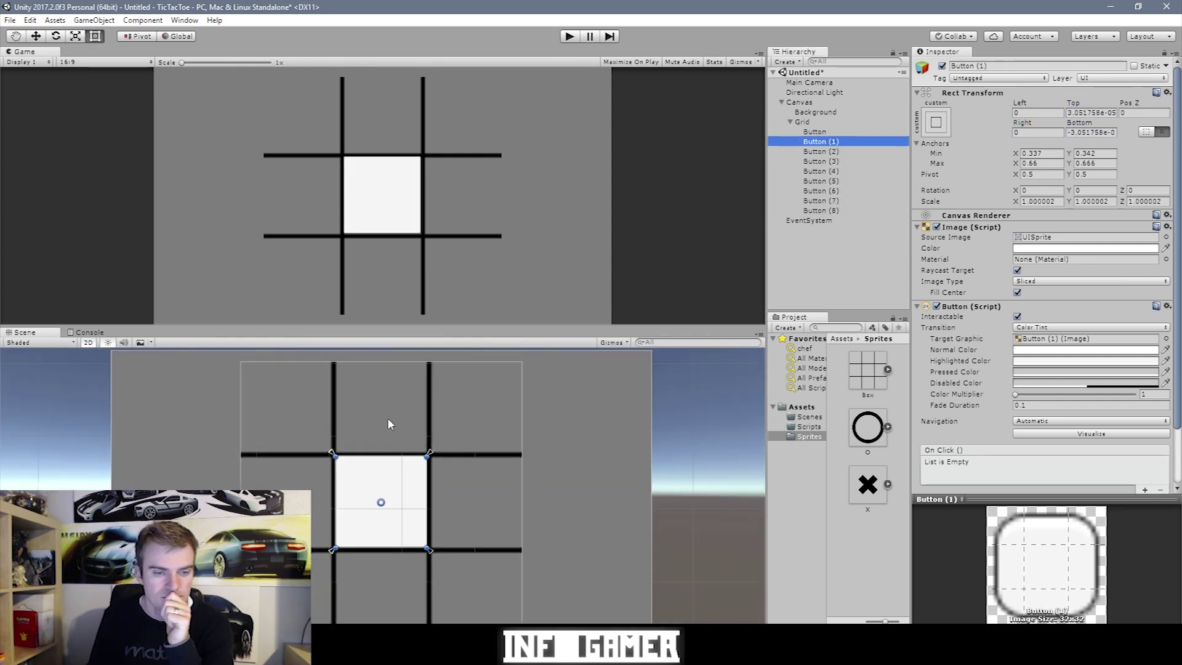
Add a Grid Layout Group to Grid with 333×333 cells
click(801, 120)
click(1044, 365)
text(grid)
click(1034, 399)
click(1047, 338)
key(BackSpace)
drag(997, 338, 1060, 335)
text(333)
key(Tab)
text(333)
key(Return)
Rename the buttons TL, TM, TR, ML, MM, MR, BL, BM, BR and select all nine
double_click(802, 121)
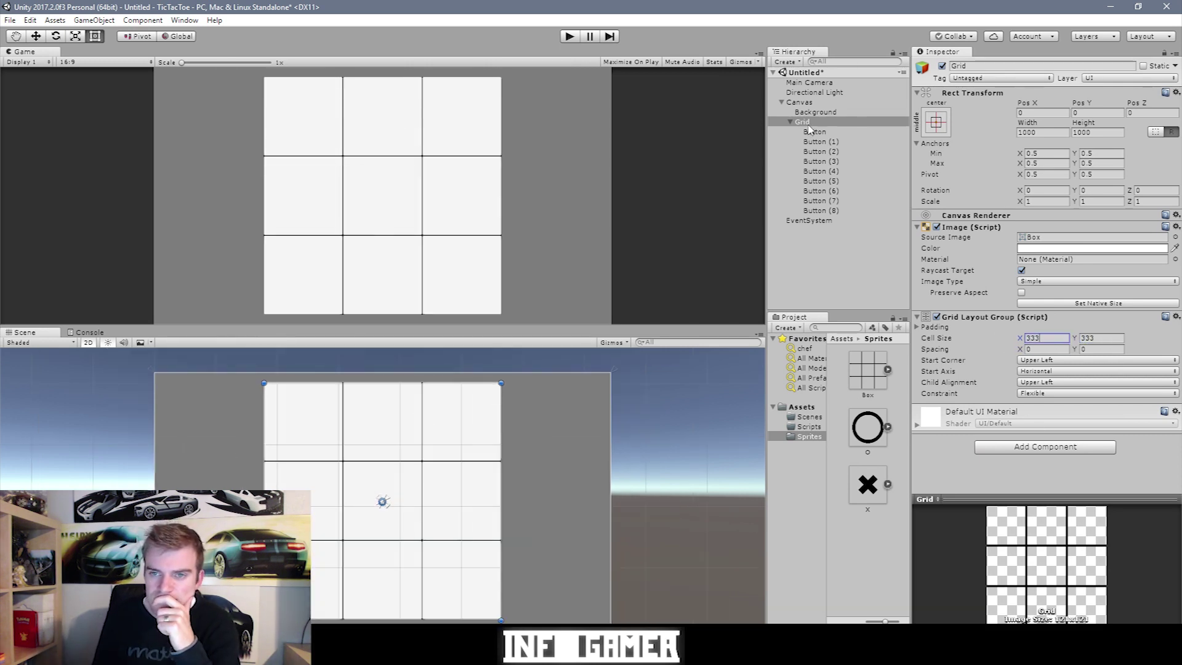
click(815, 131)
text(TL)
double_click(820, 141)
text(TM)
click(820, 151)
text(TRML)
double_click(820, 171)
text(MMMR)
click(824, 190)
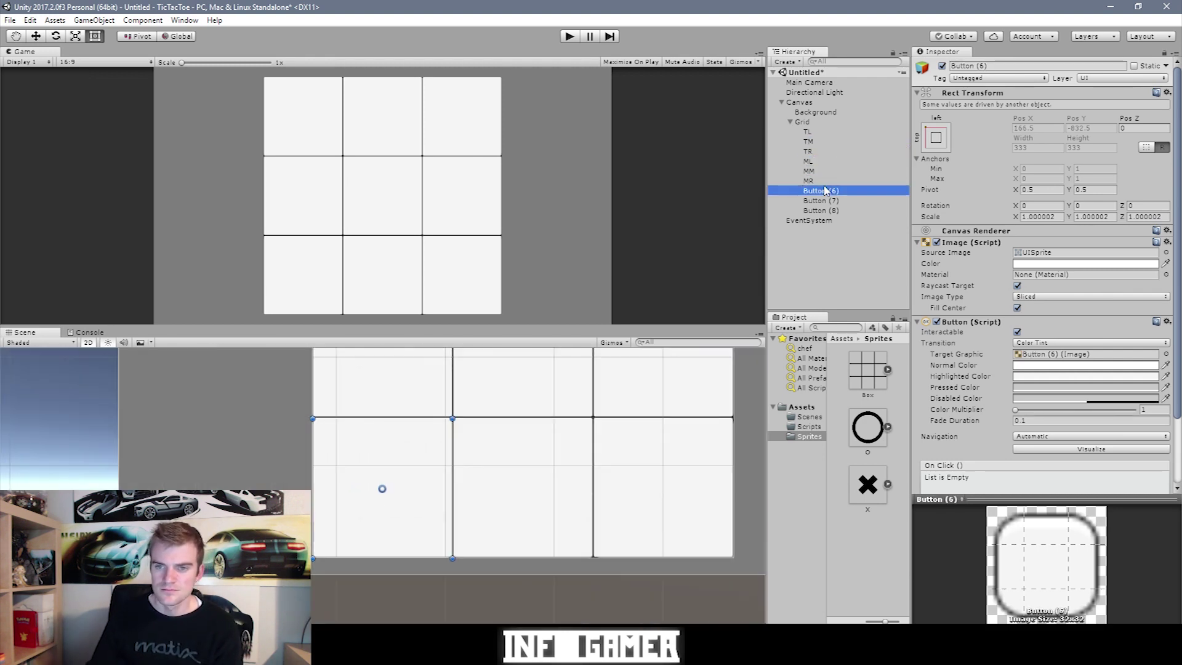
text(BL)
double_click(820, 201)
text(BMBR)
click(1085, 365)
shift+click(812, 132)
Add a 333x333 Canvas image named OScore to the right of the grid
right_click(800, 102)
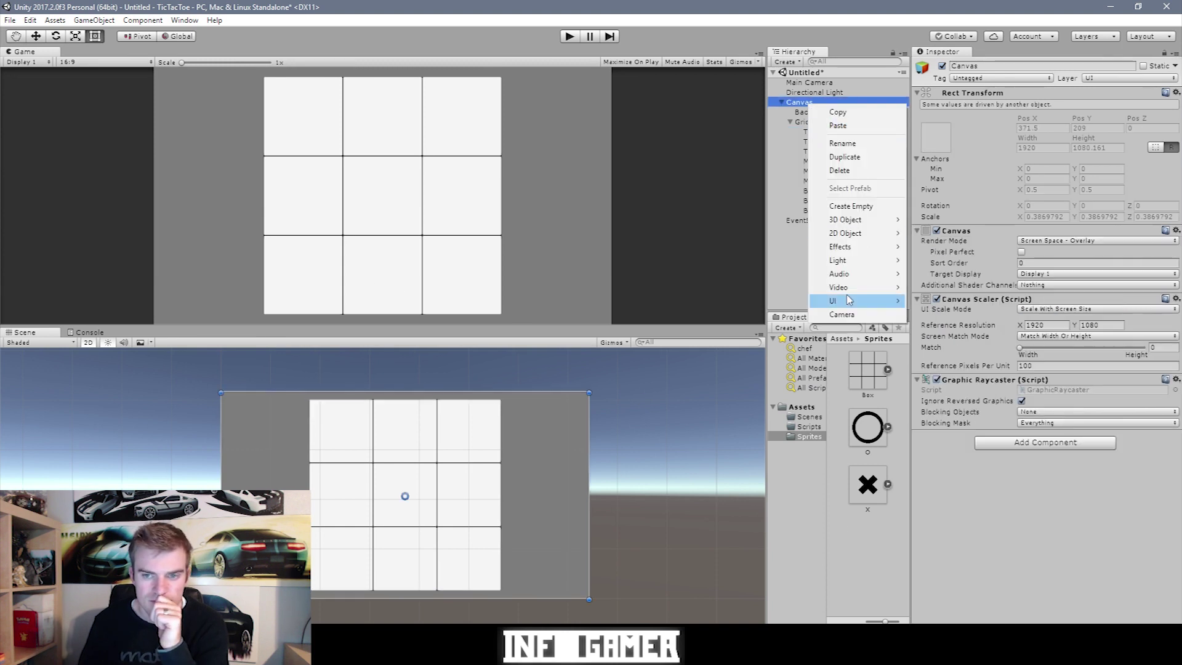
click(932, 312)
click(1043, 133)
text(333)
key(Tab)
text(333)
drag(404, 495, 547, 495)
text(w72)
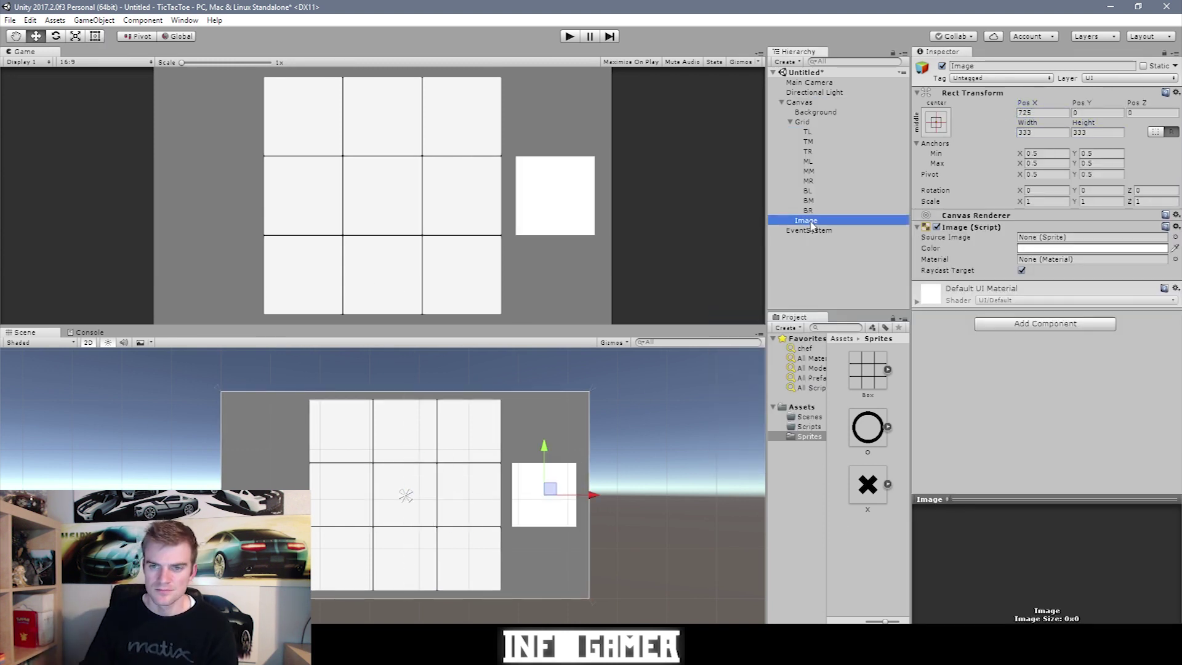
text(OScore)
key(Return)
Duplicate it as XScore, position both at ±725, 300, and assign the X and O sprites
key(ctrl+d)
key(F2)
text(XScore)
key(Return)
click(1040, 112)
text(-725)
click(1096, 112)
text(0)
click(807, 220)
text(300)
click(807, 230)
text(300)
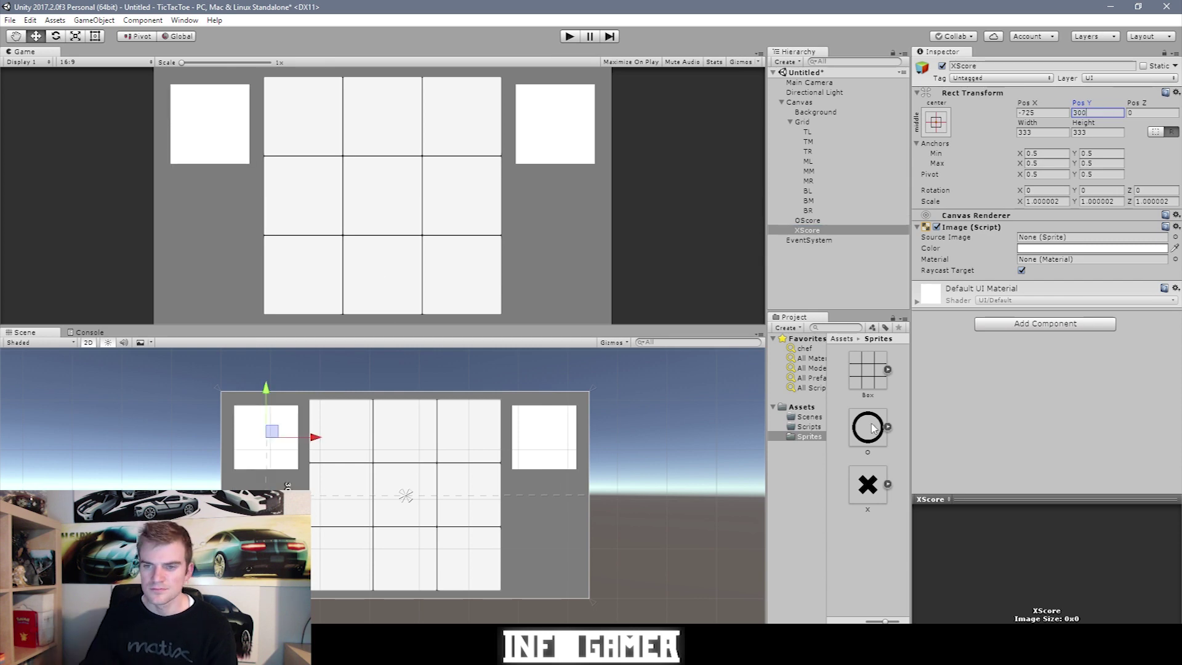
drag(795, 233, 807, 218)
drag(867, 427, 841, 234)
Open the X and O sprites from Assets/Sprites in Photoshop and crop them
double_click(867, 485)
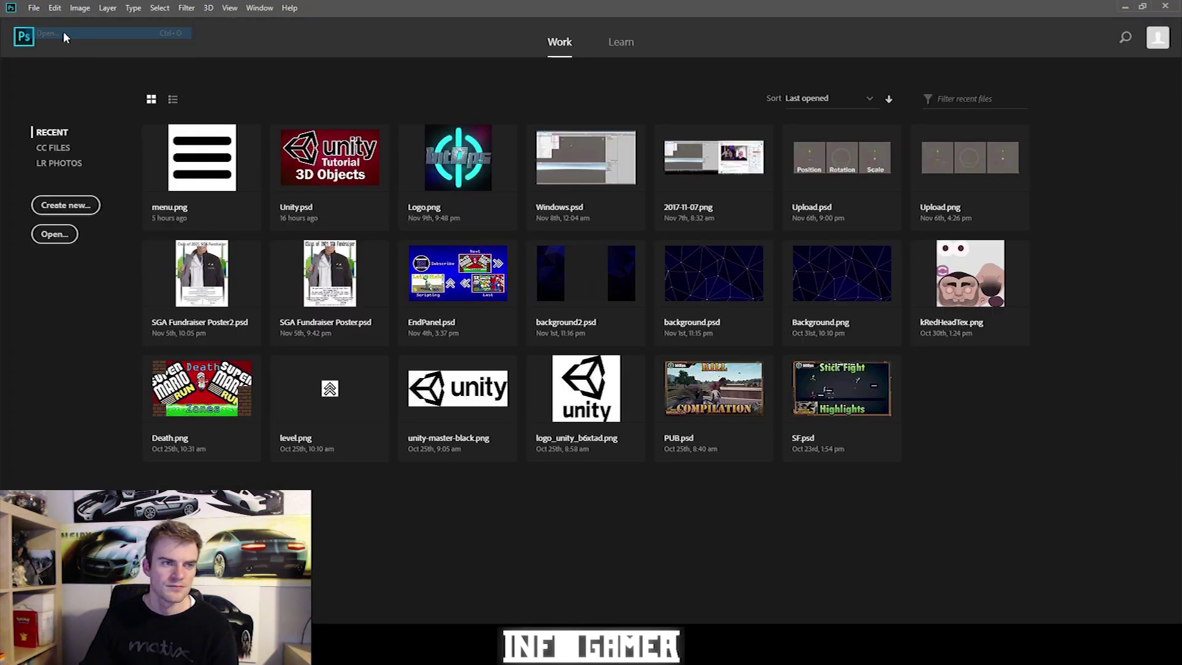
key(ctrl+o)
double_click(149, 97)
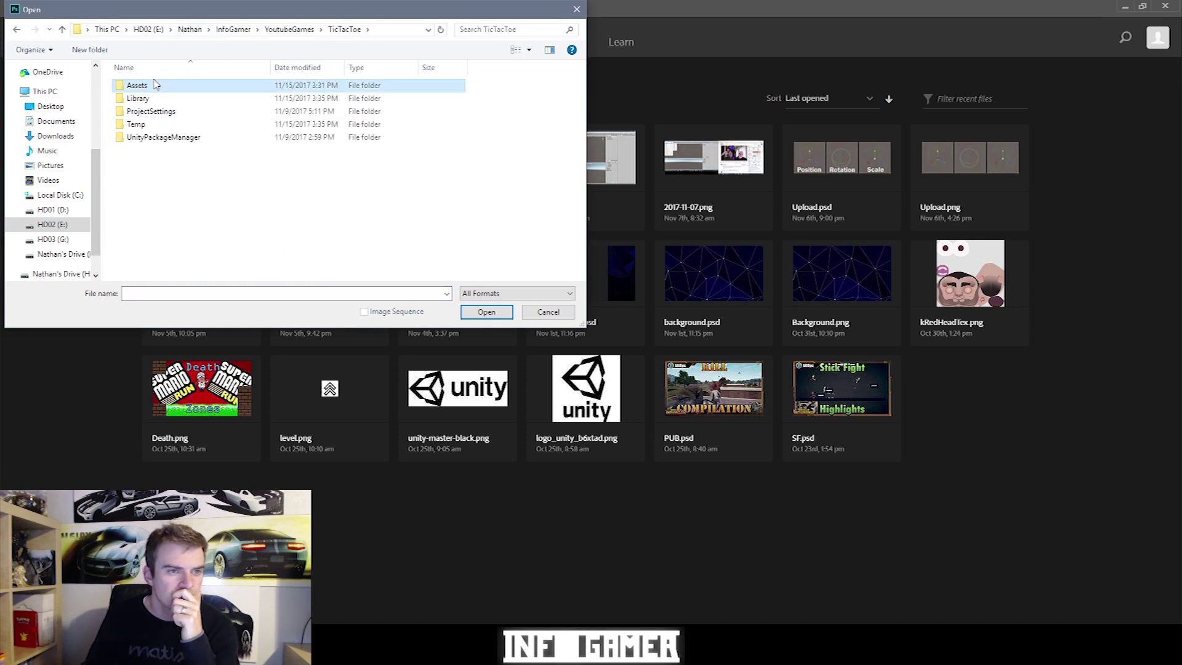
double_click(136, 111)
key(c)
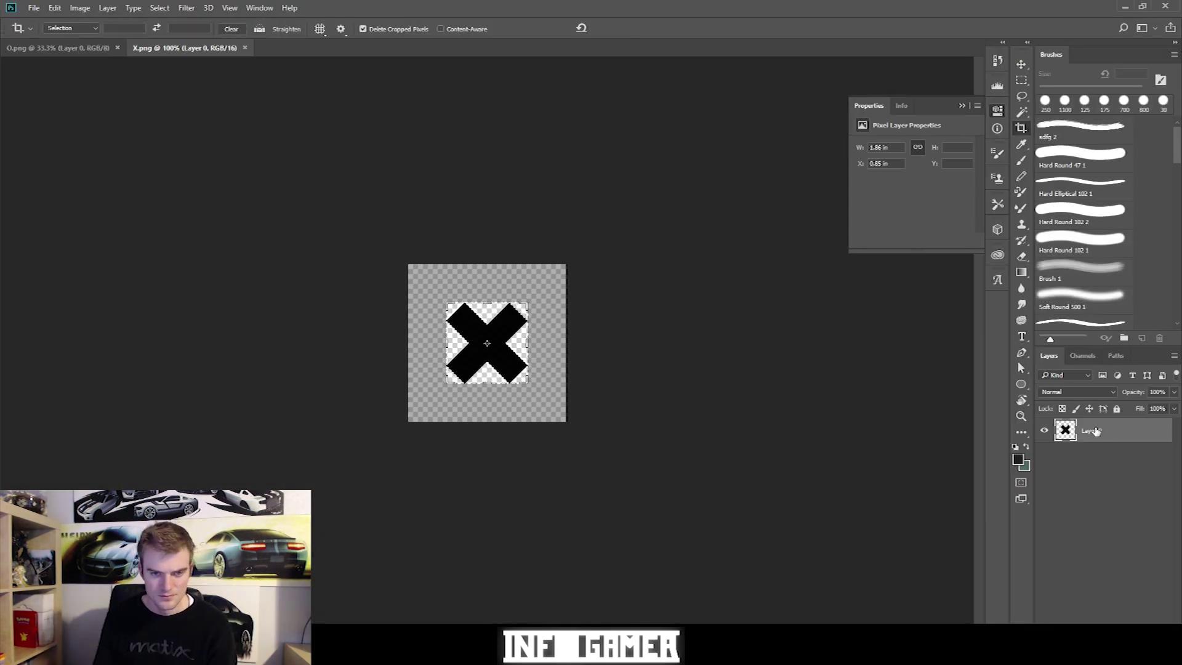
key(Escape)
key(ctrl+Tab)
Add a black 300x5 bar at Pos Y -140 inside OScore and copy it into XScore
click(33, 8)
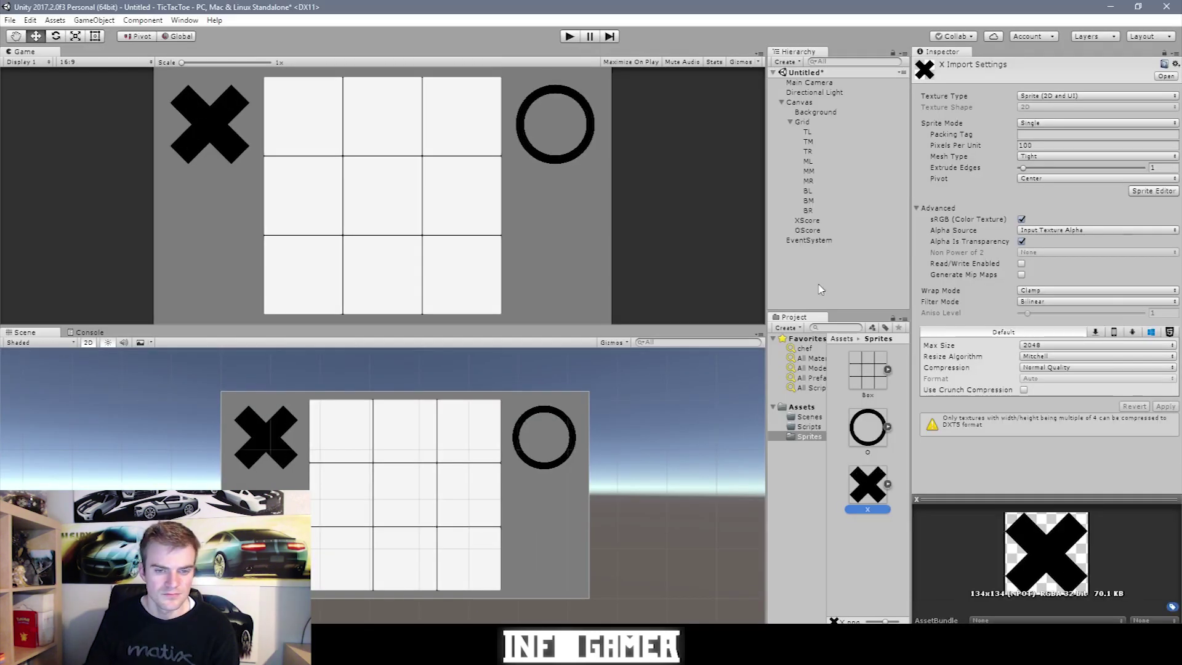
shift+click(809, 230)
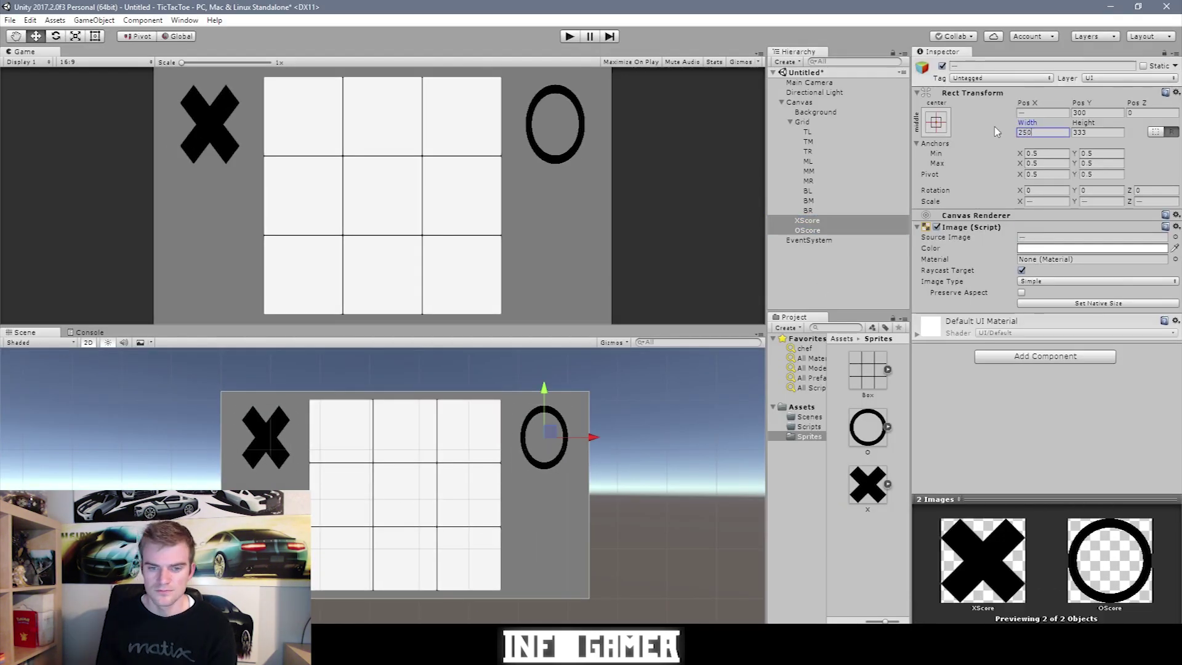
click(808, 230)
right_click(808, 229)
click(933, 439)
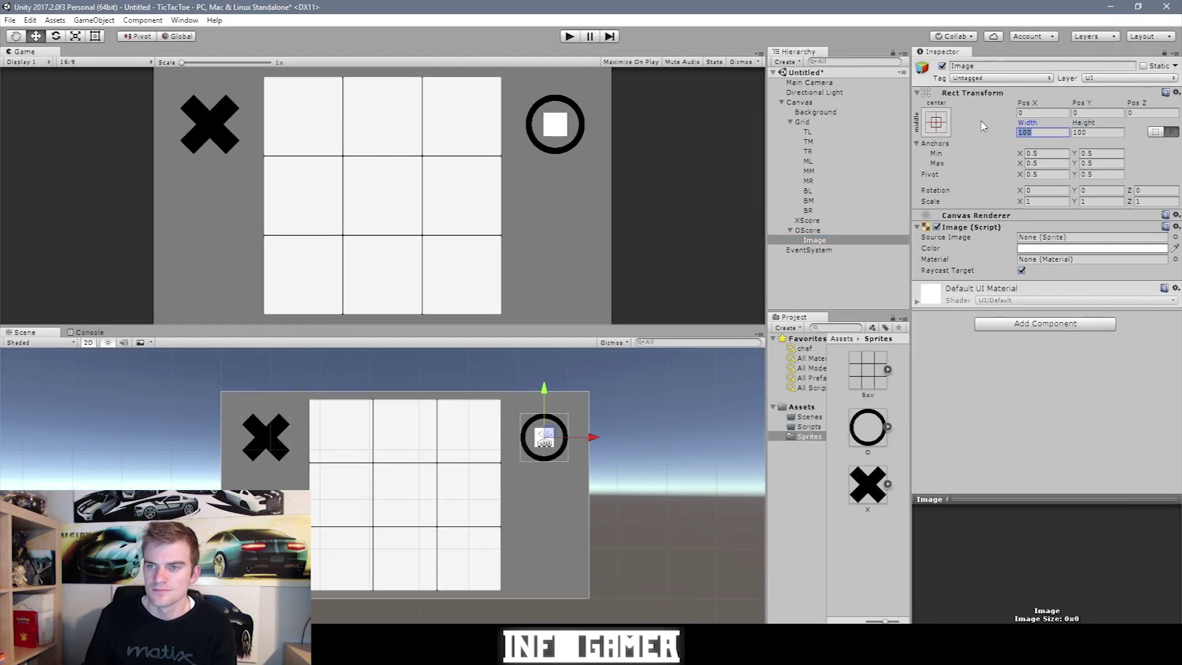
text(250)
key(Tab)
text(5)
key(Tab)
key(Tab)
text(-2)
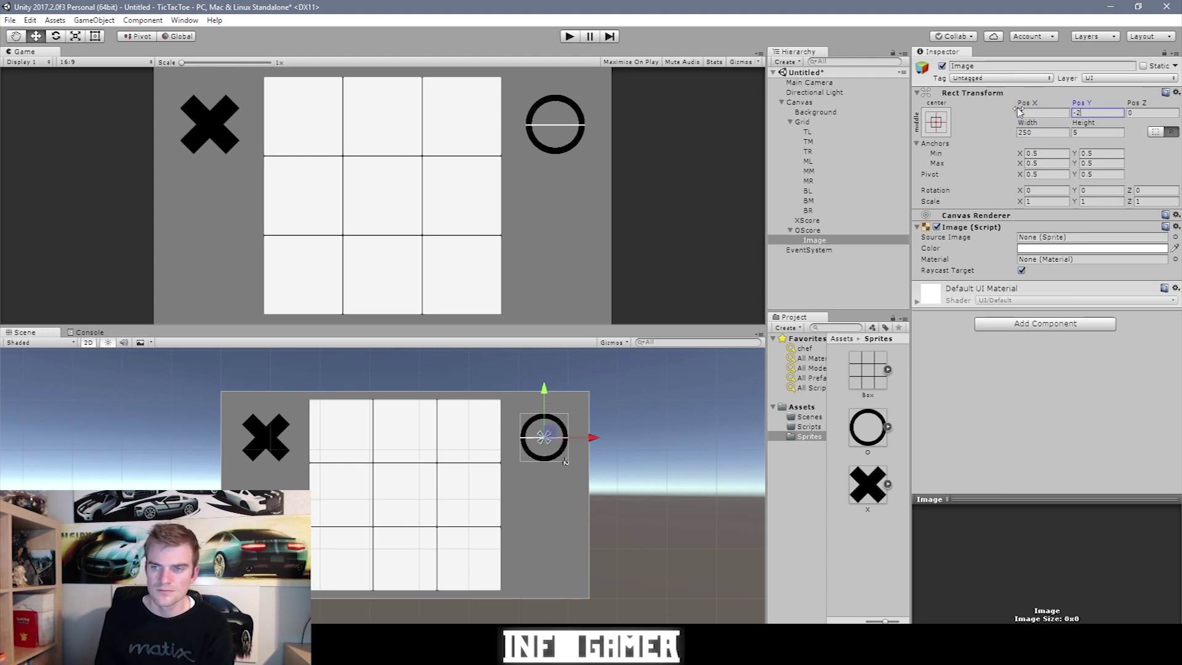
key(BackSpace)
text(140)
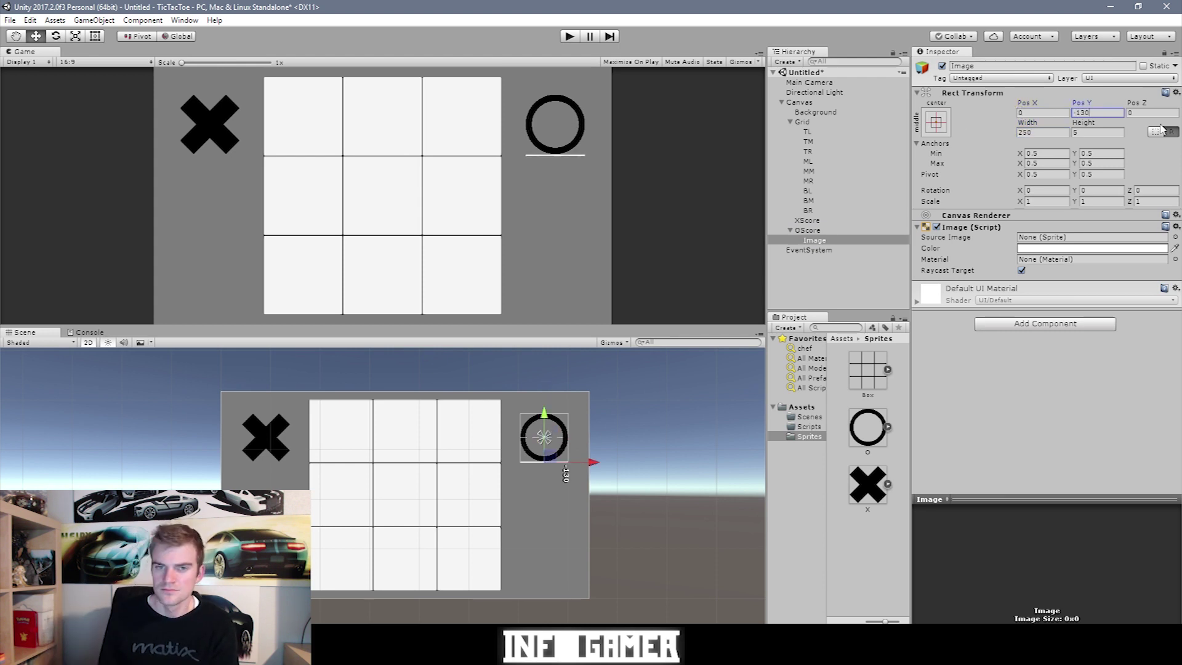
click(1043, 133)
text(300)
click(1090, 248)
click(36, 117)
key(ctrl+d)
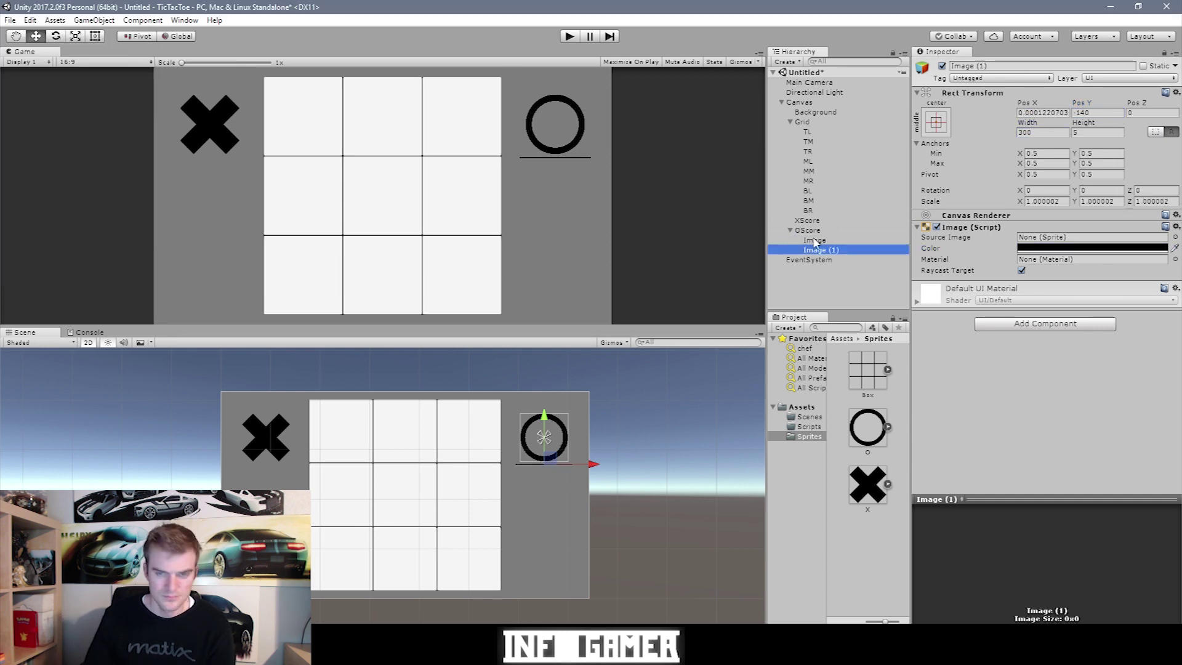
drag(817, 250, 807, 220)
Add a black Best Fit '0' text, 250x250 at Pos Y -300, inside XScore
right_click(794, 220)
click(739, 417)
click(1039, 132)
text(250)
key(Tab)
text(250)
click(1090, 113)
text(-25)
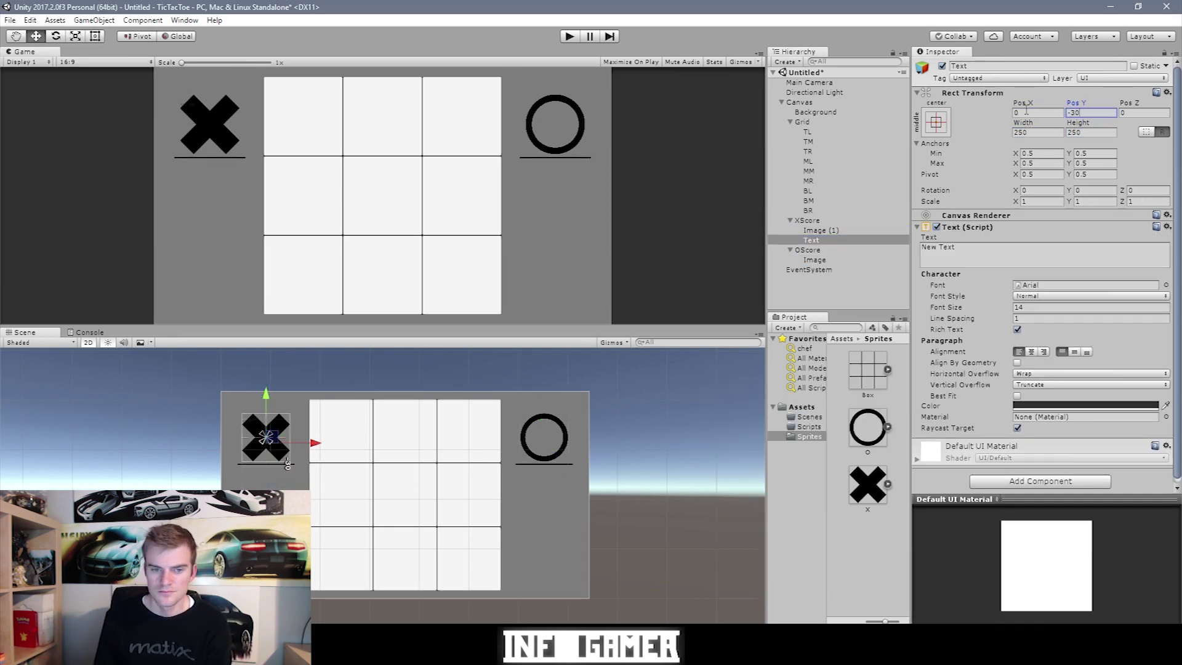
click(1017, 396)
click(1043, 248)
text(0)
click(1085, 428)
click(29, 147)
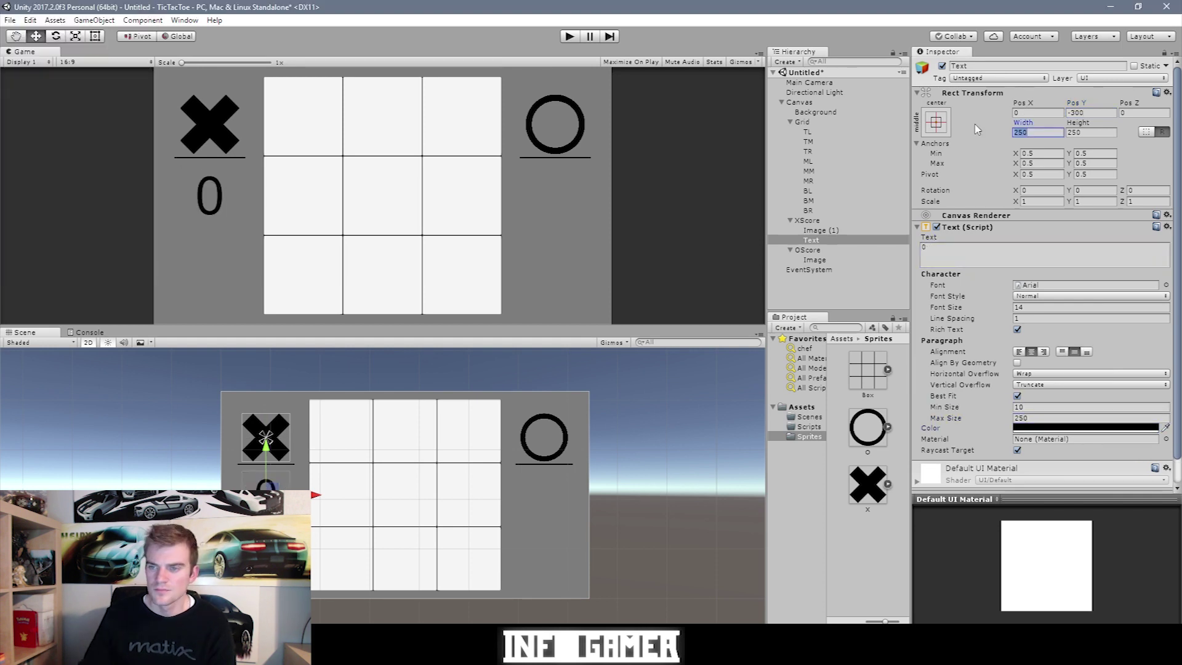
Copy the score text into OScore and collapse the Grid, XScore and OScore groups
key(ctrl+d)
drag(817, 249, 825, 262)
click(790, 250)
click(791, 220)
click(791, 122)
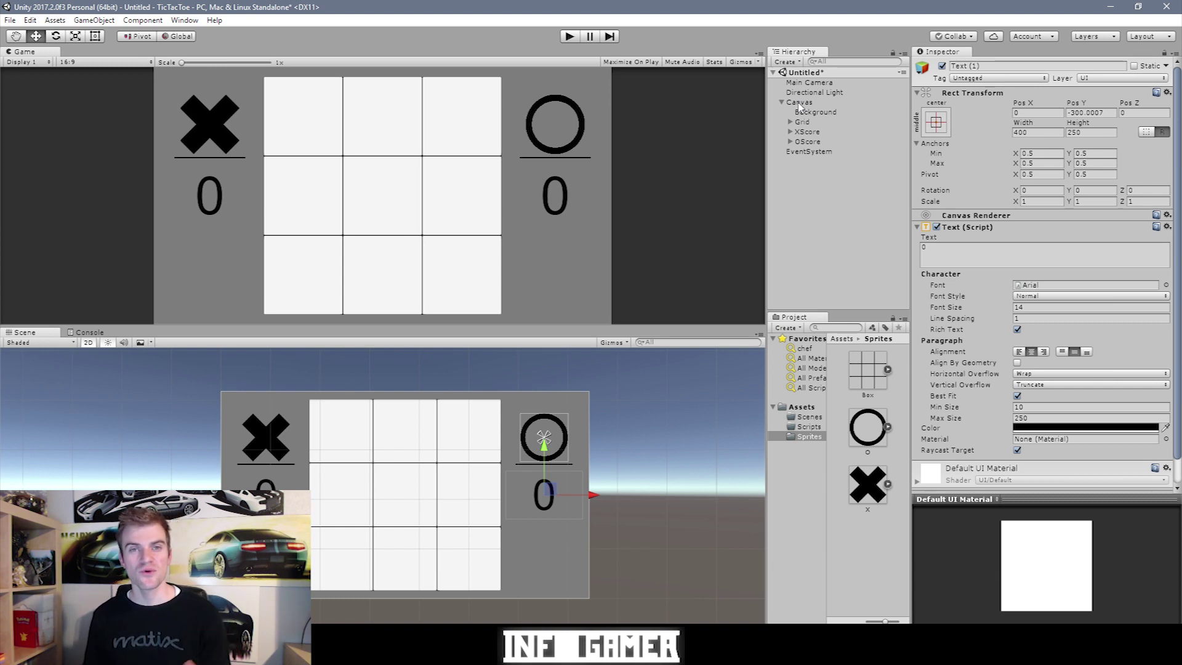
click(819, 118)
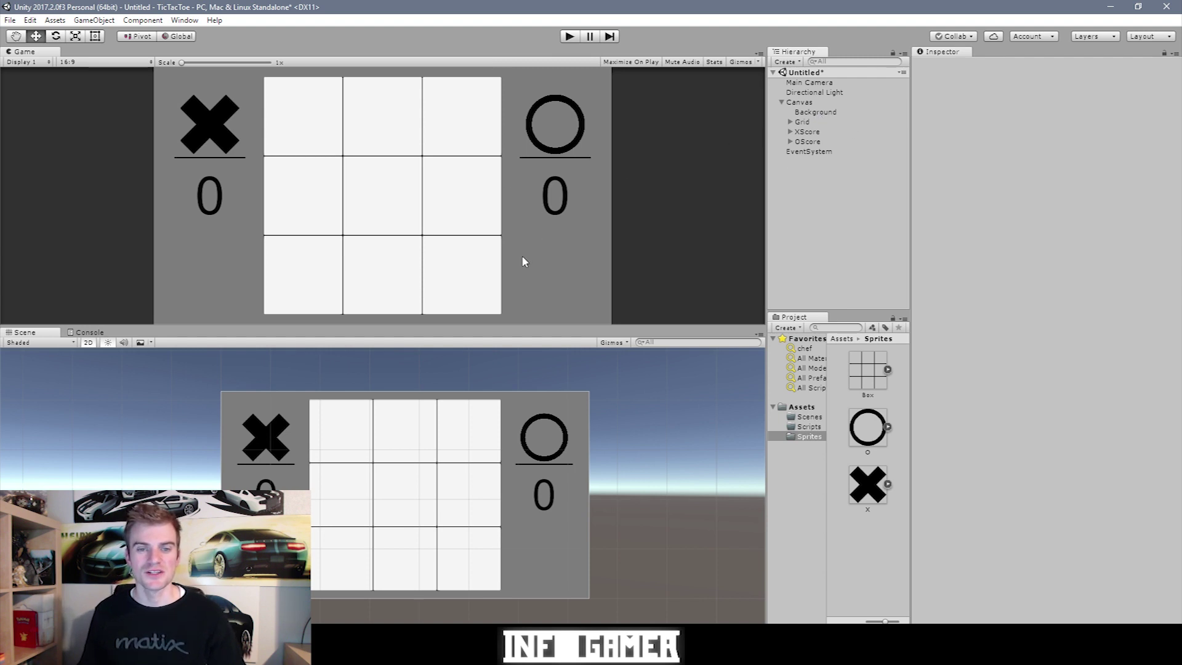
click(831, 113)
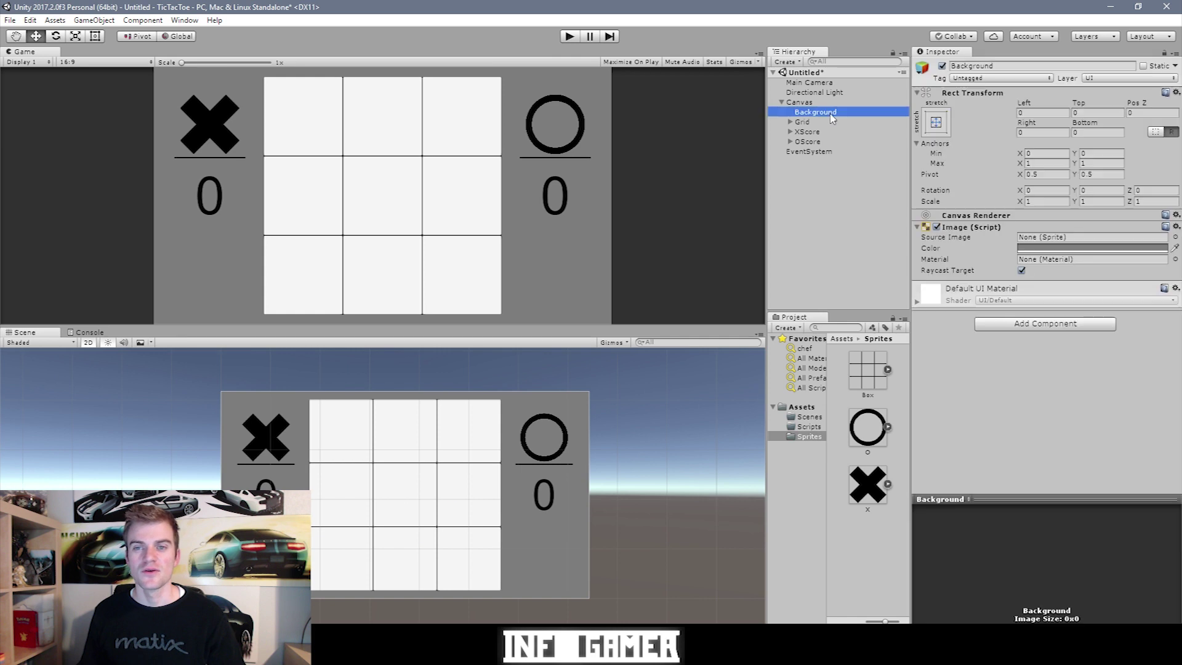
right_click(798, 104)
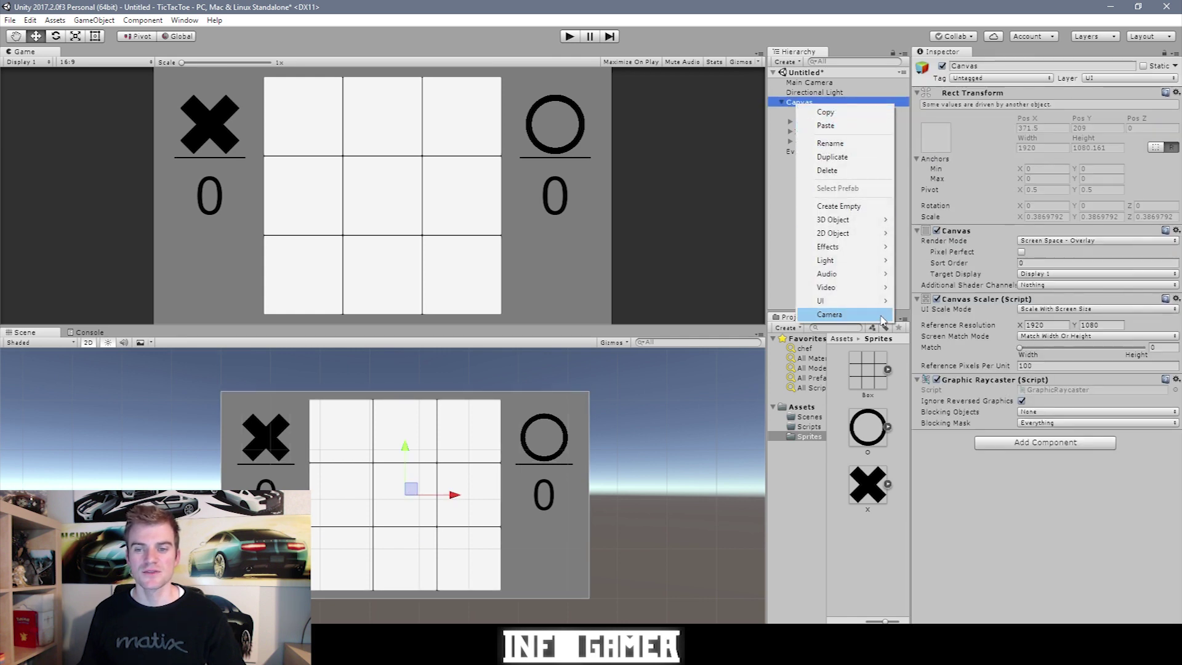
mouse_move(850, 300)
key(Escape)
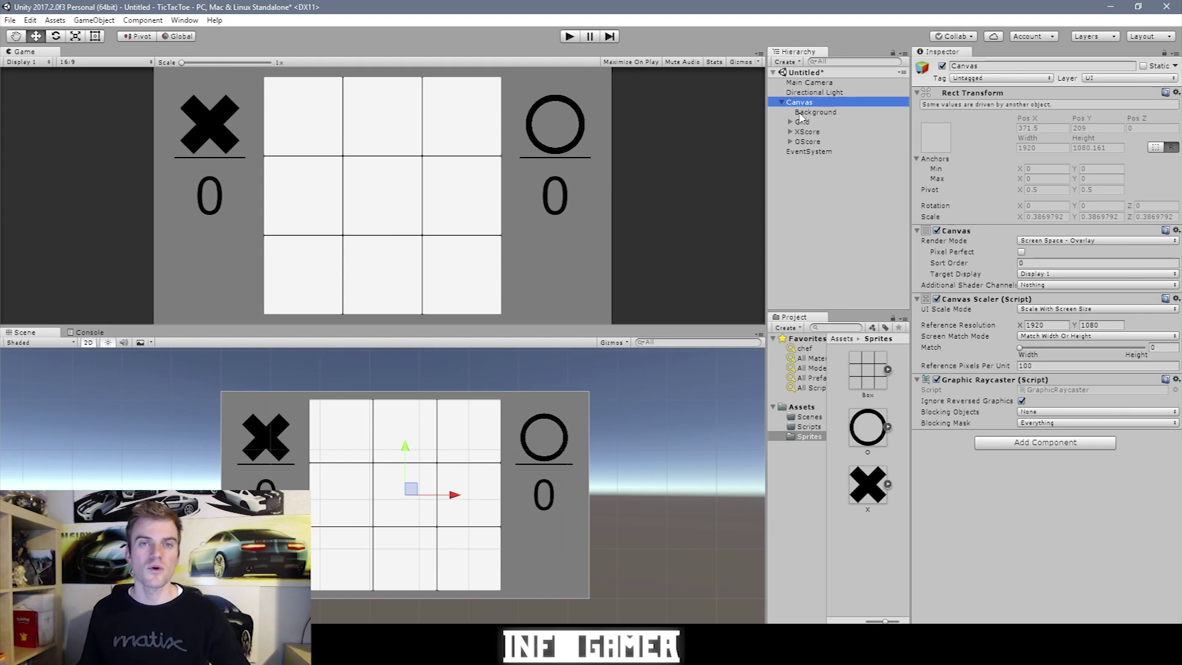
click(799, 112)
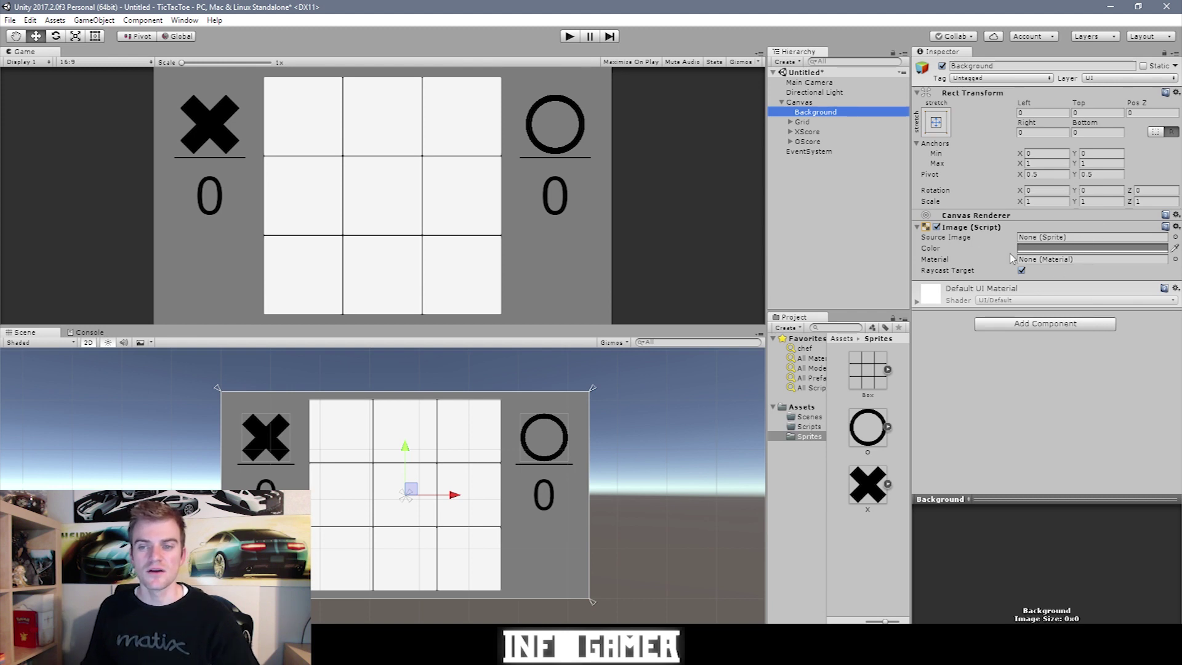
click(807, 164)
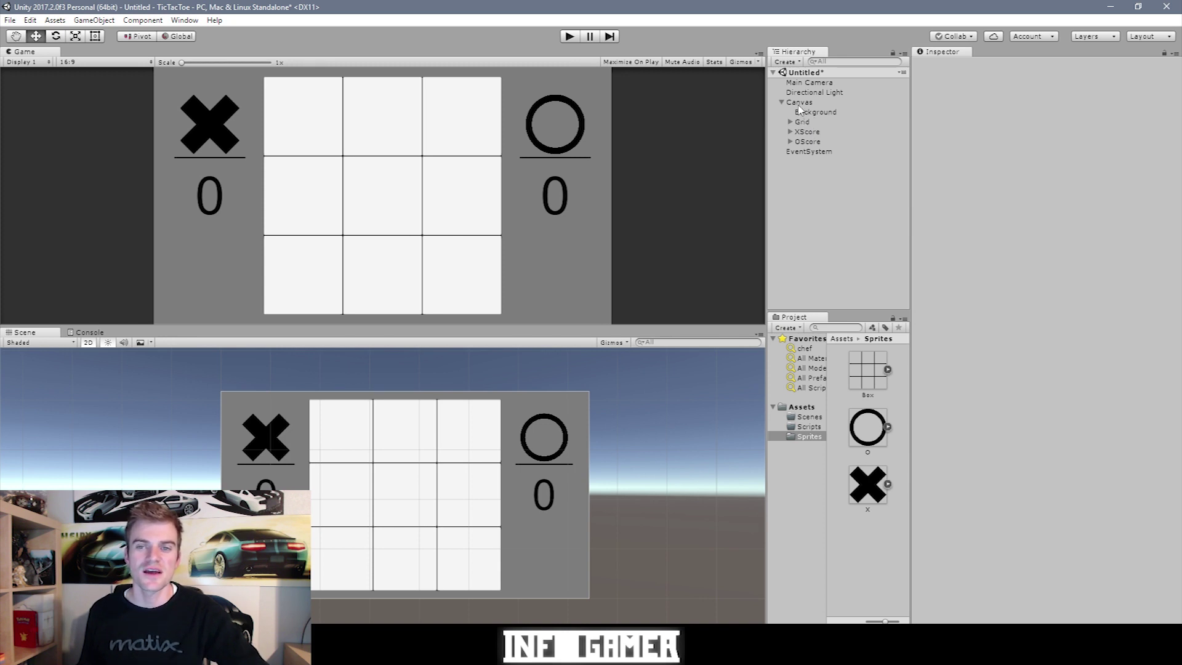
right_click(799, 103)
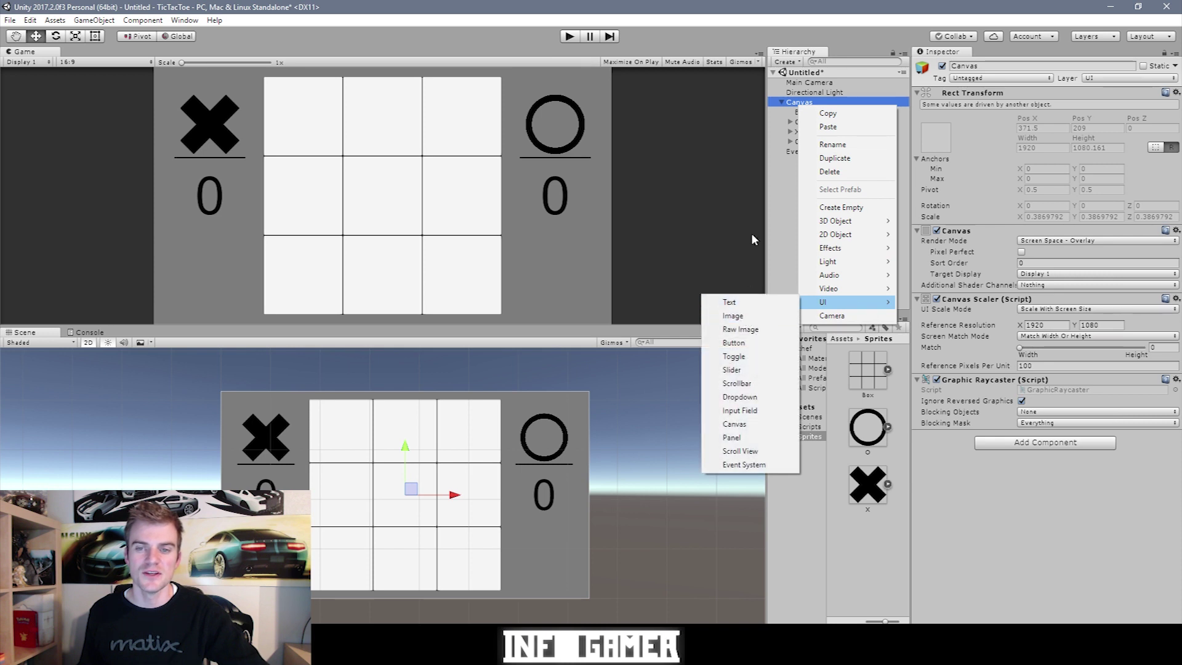
Add a Grid Layout Group with 333x333 cells to the Grid object
click(779, 215)
click(804, 122)
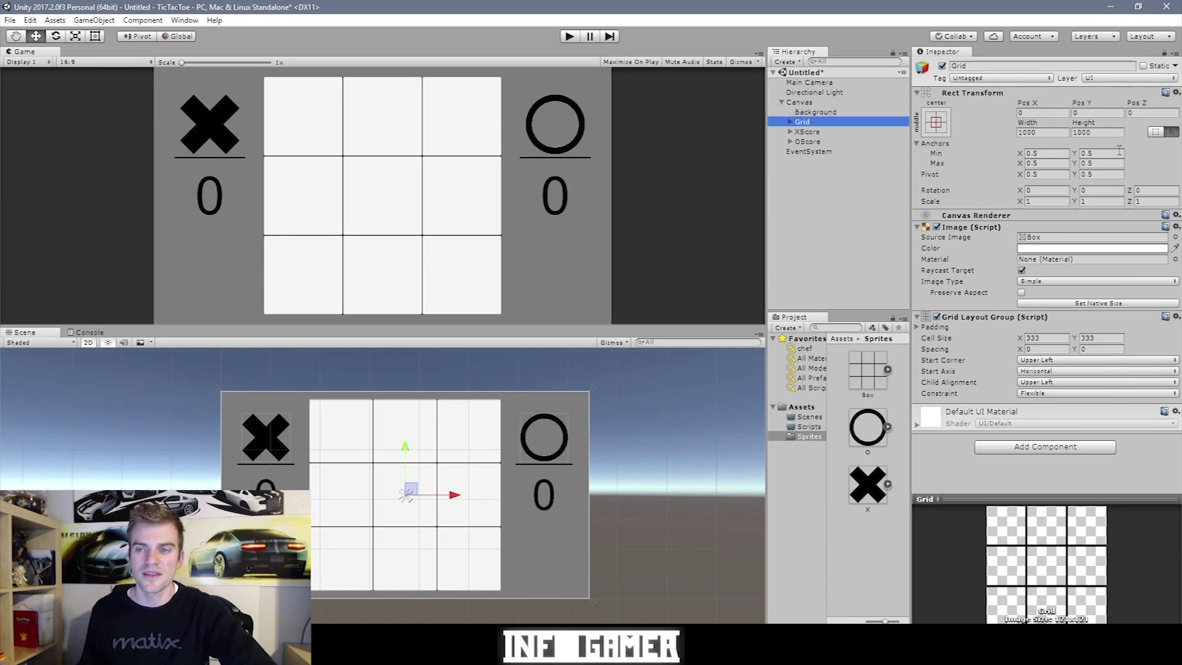
click(1038, 237)
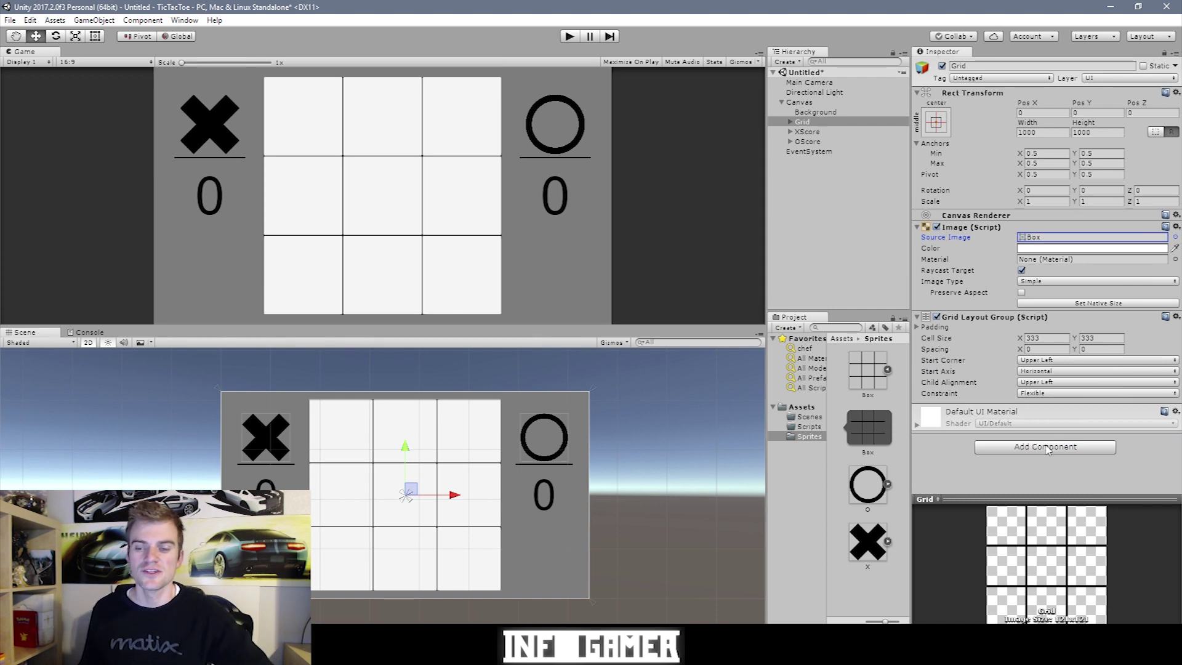
click(1046, 448)
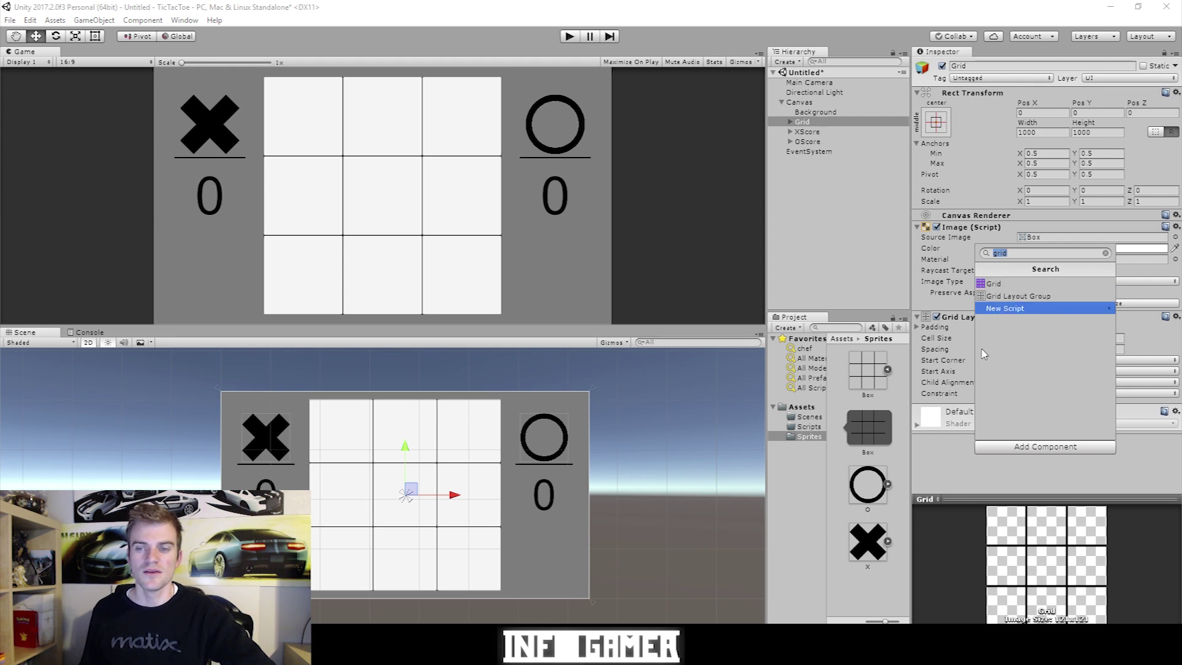
click(983, 296)
text(333)
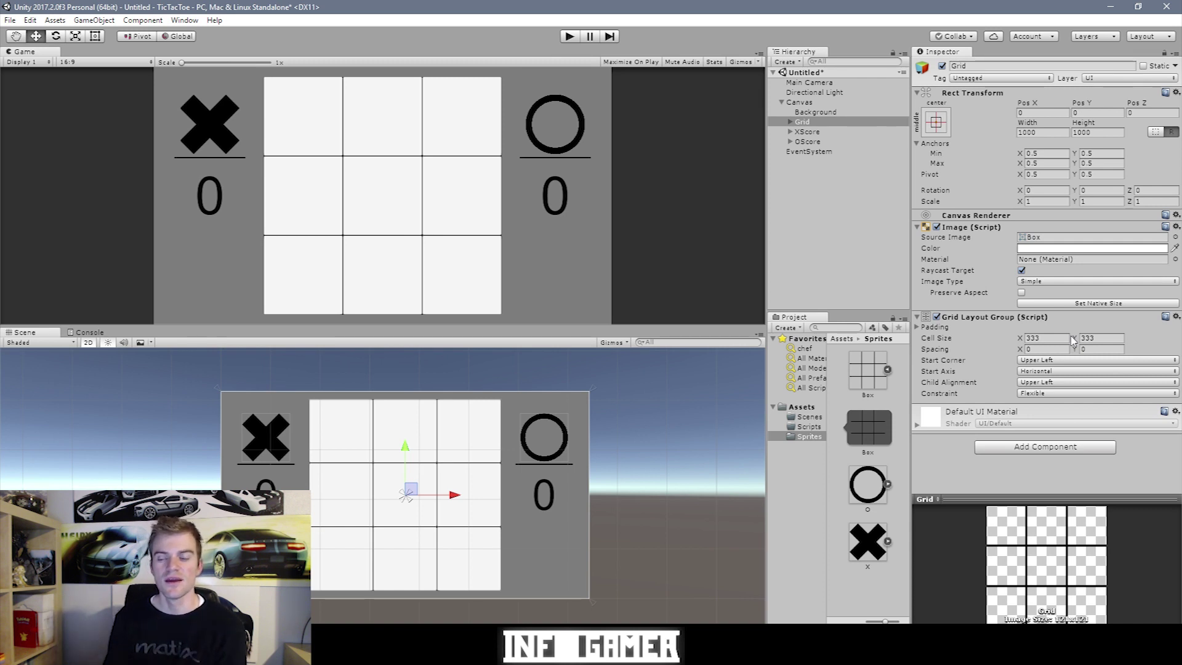
Expand Grid to list cells TL through BR and inspect TL's Button
click(795, 124)
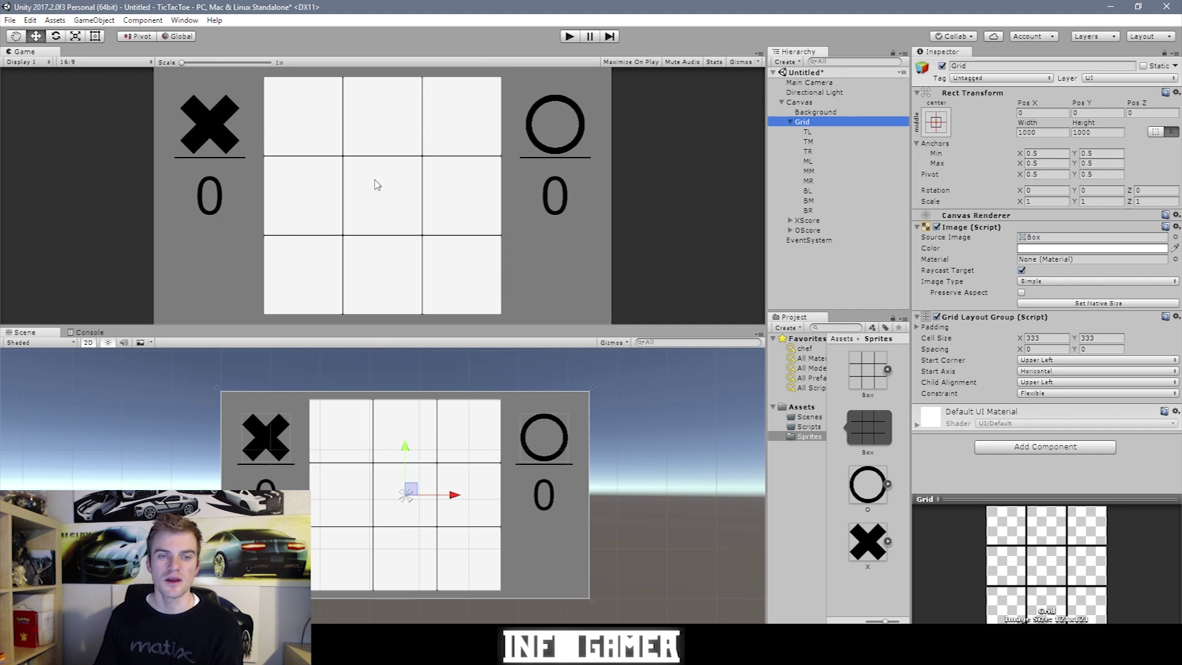
click(808, 133)
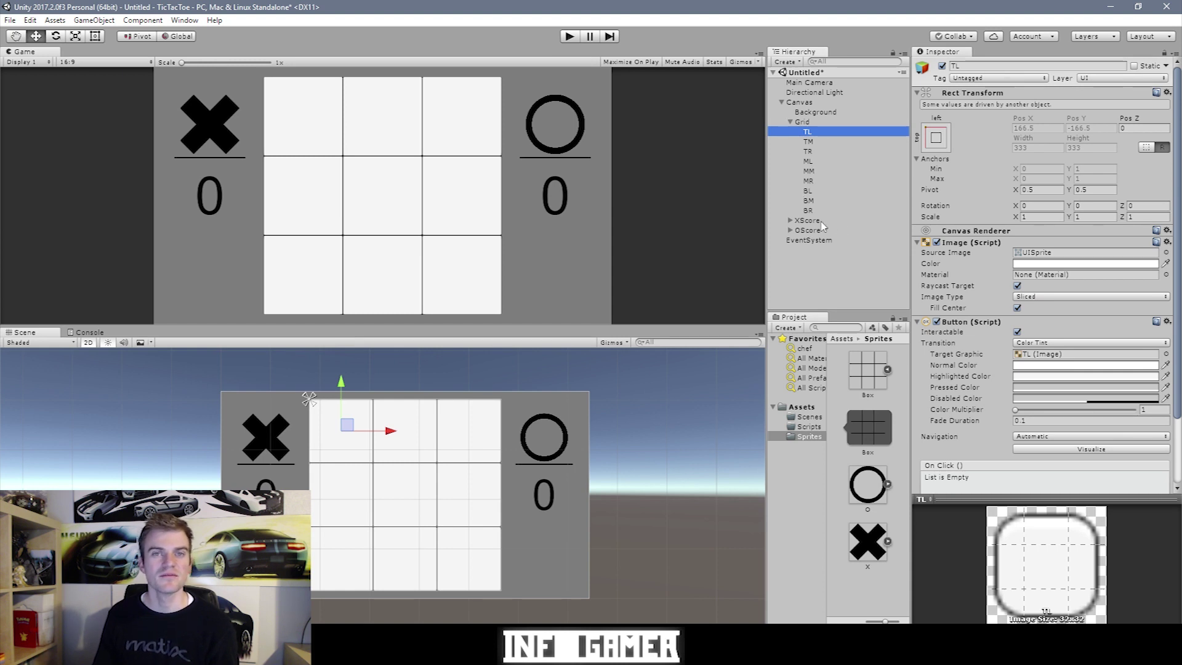
right_click(810, 124)
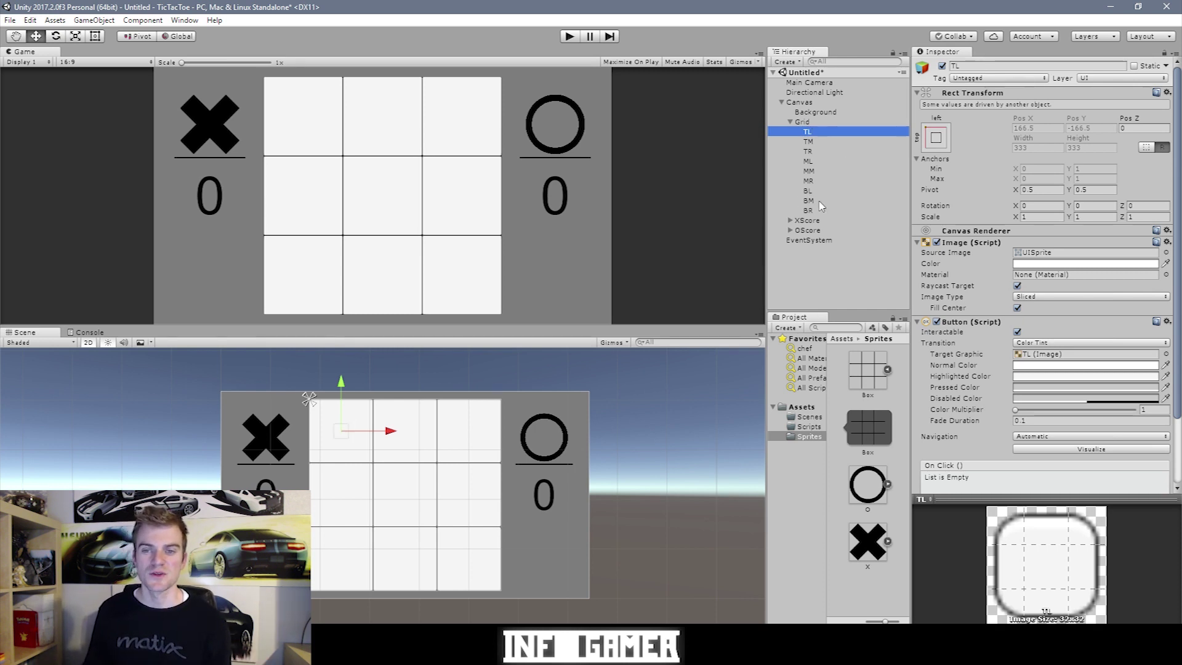
Set the Normal Color alpha of buttons TL through BR to 0
shift+click(819, 210)
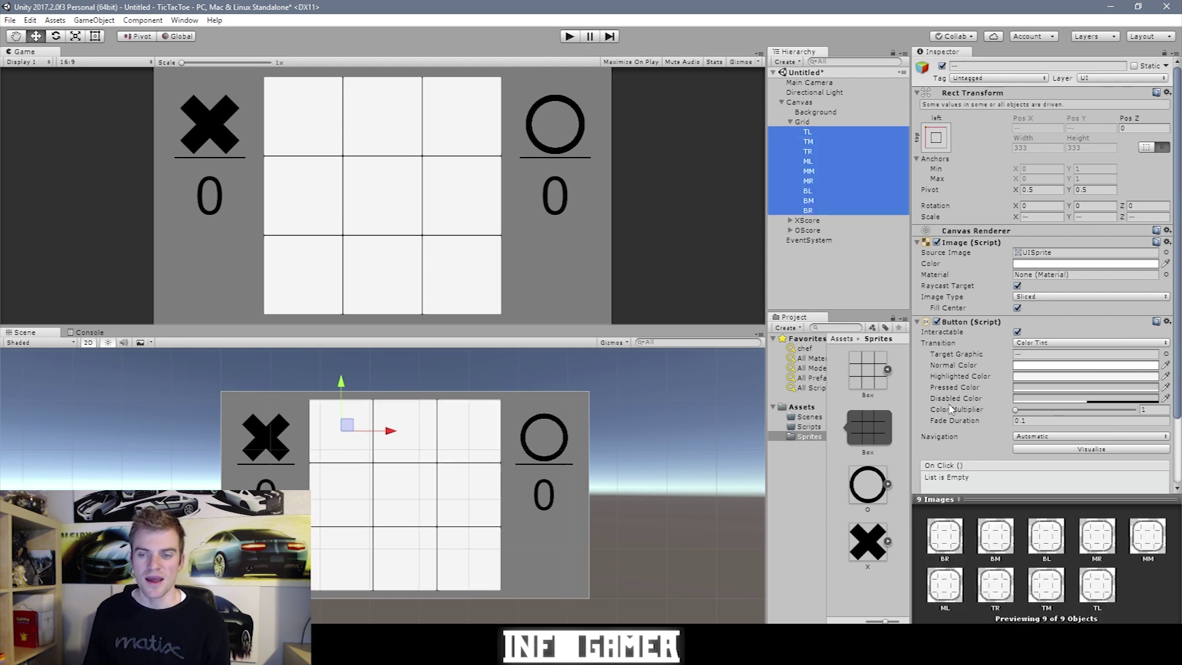
click(1043, 365)
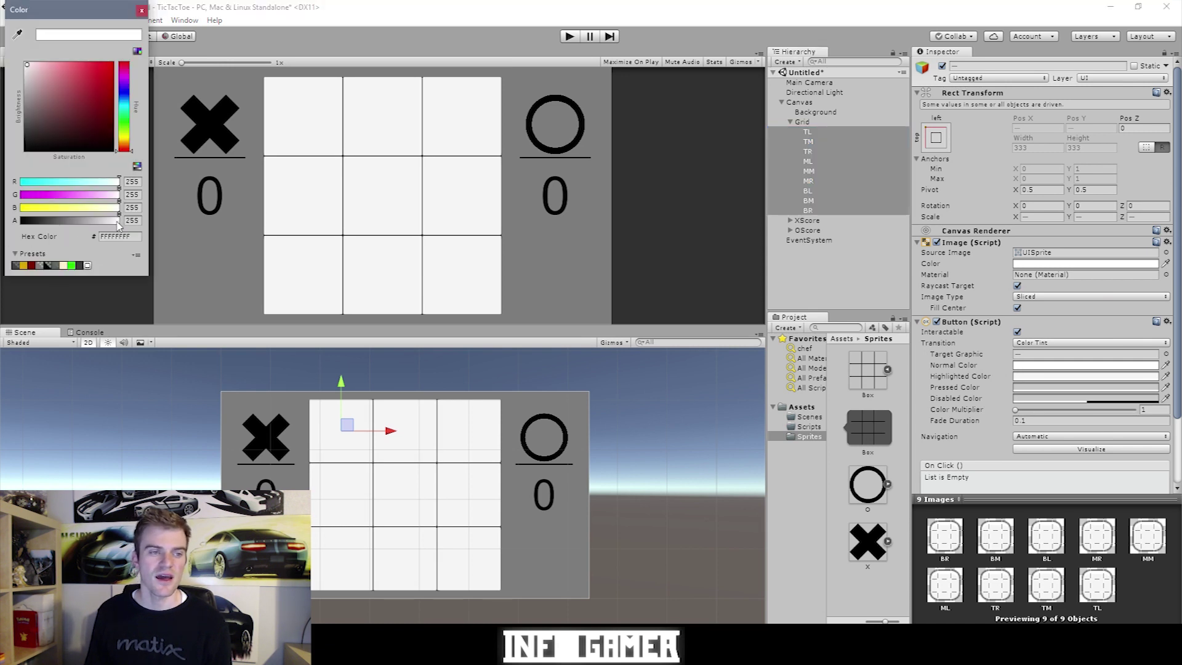
drag(118, 224, 2, 233)
click(139, 11)
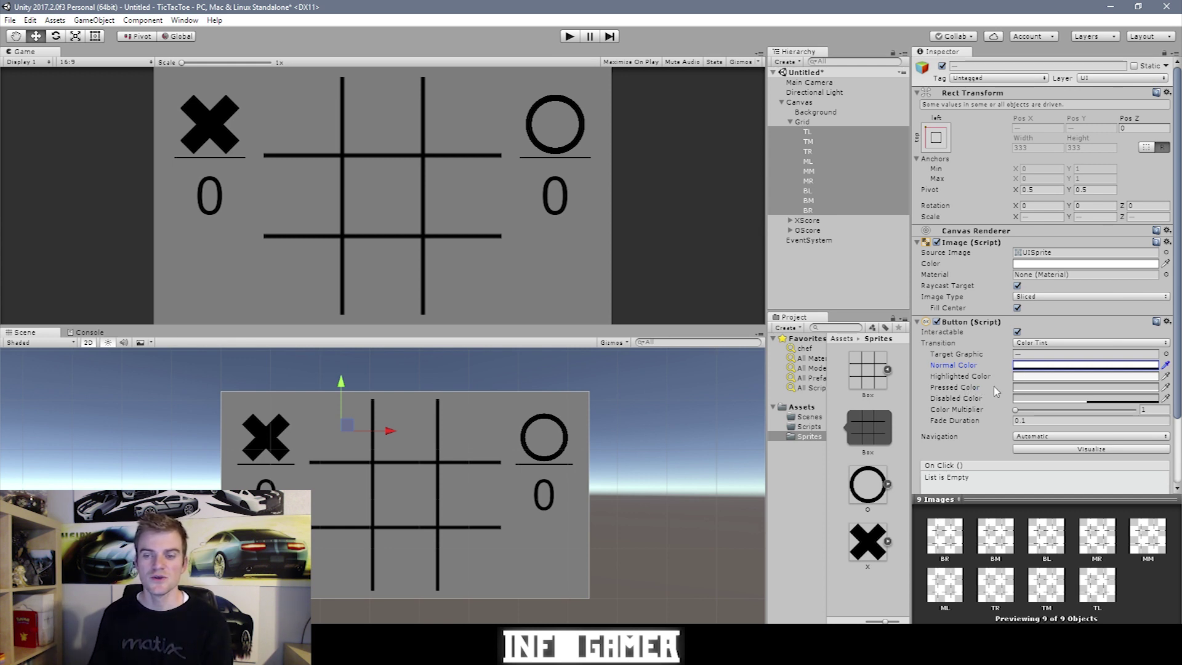
click(807, 220)
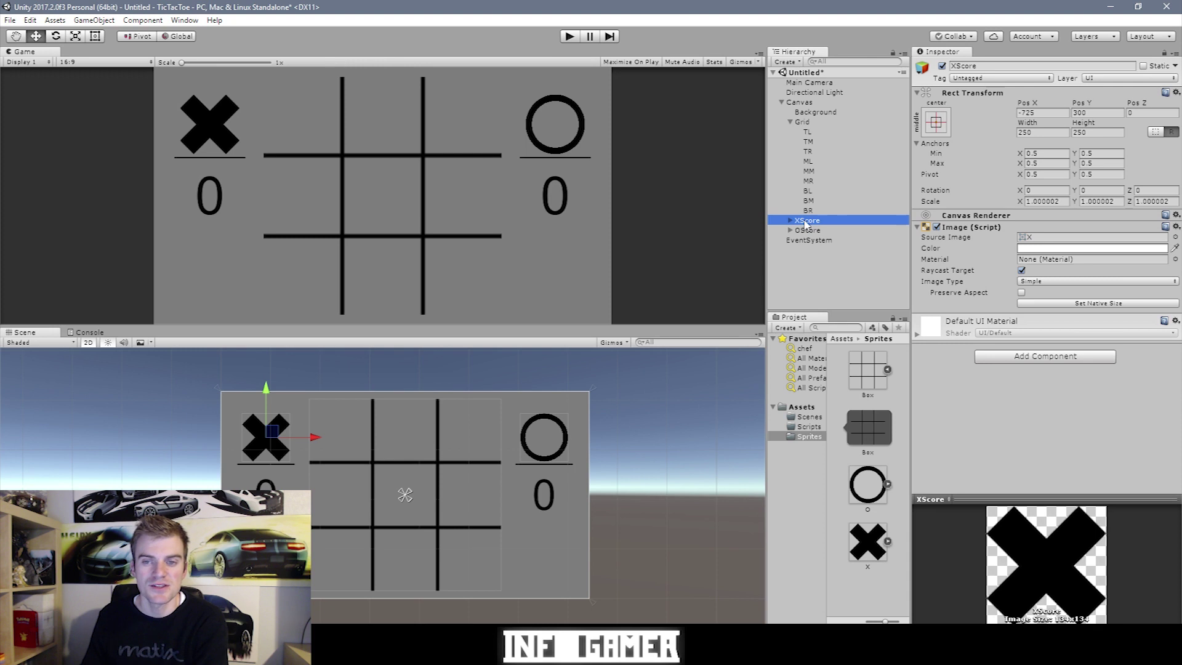
right_click(796, 102)
mouse_move(828, 296)
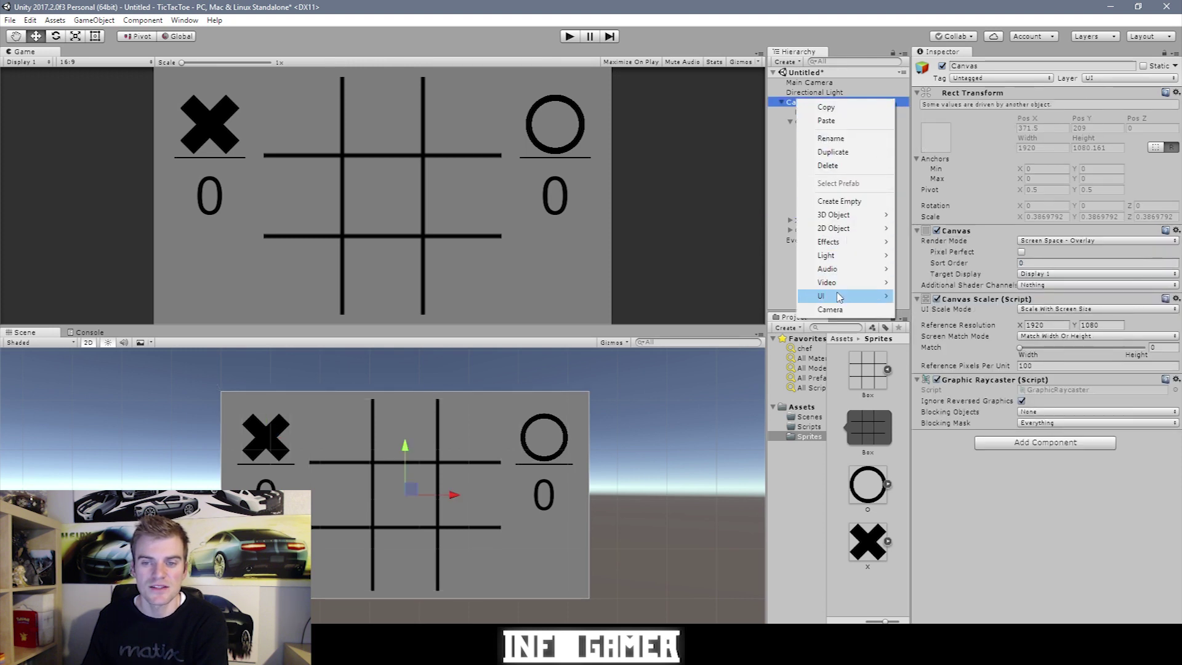
click(801, 222)
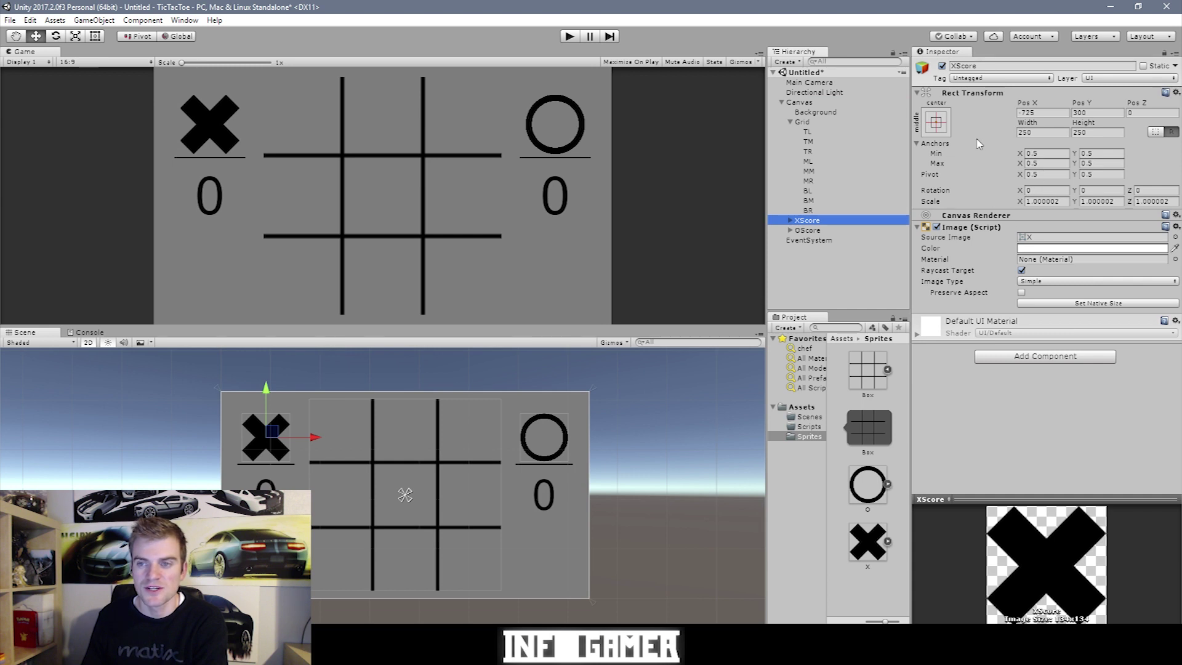
click(1038, 131)
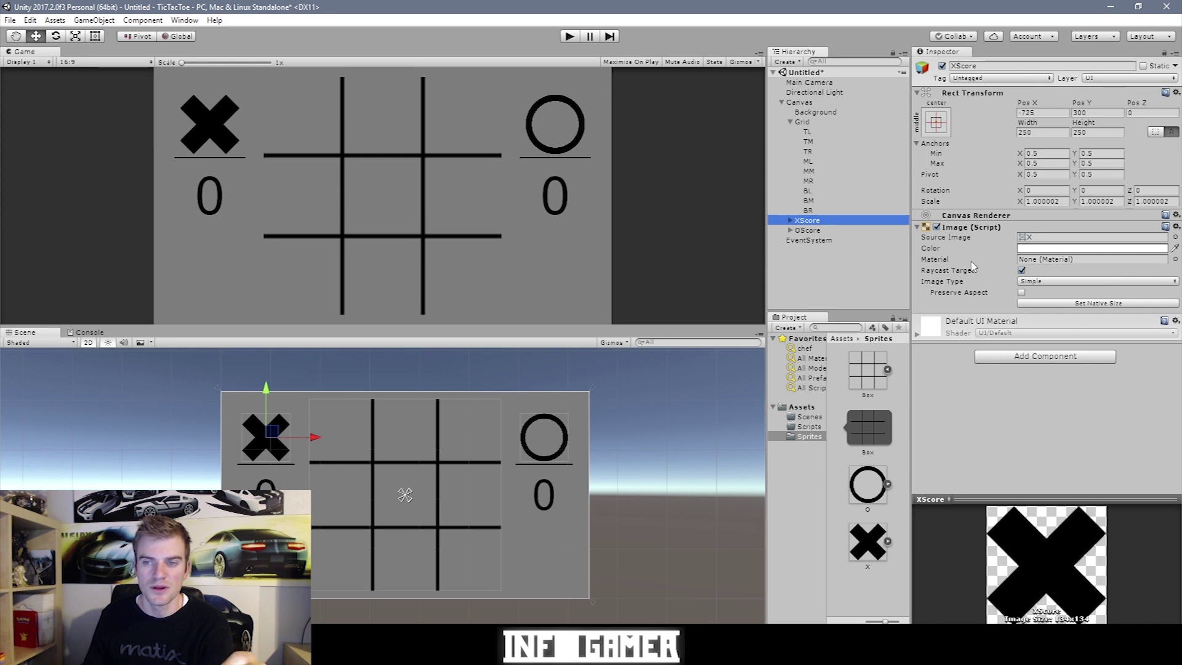
Add a 300x5 image named Bar under XScore at Pos Y -140
click(791, 220)
right_click(803, 222)
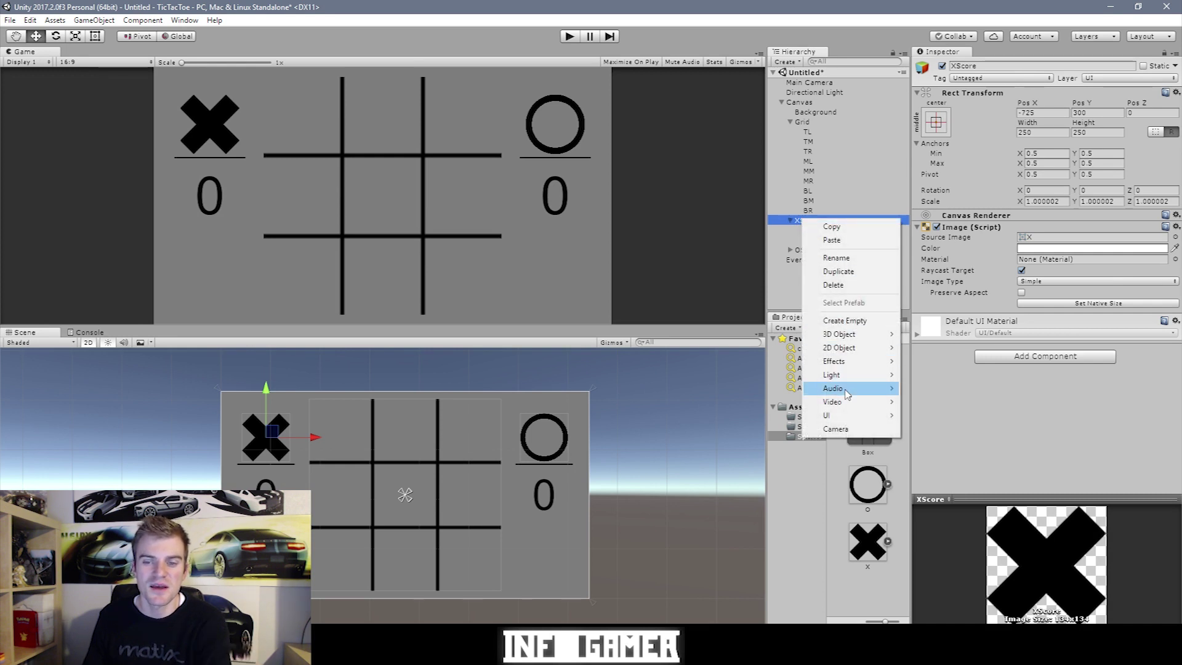
mouse_move(847, 415)
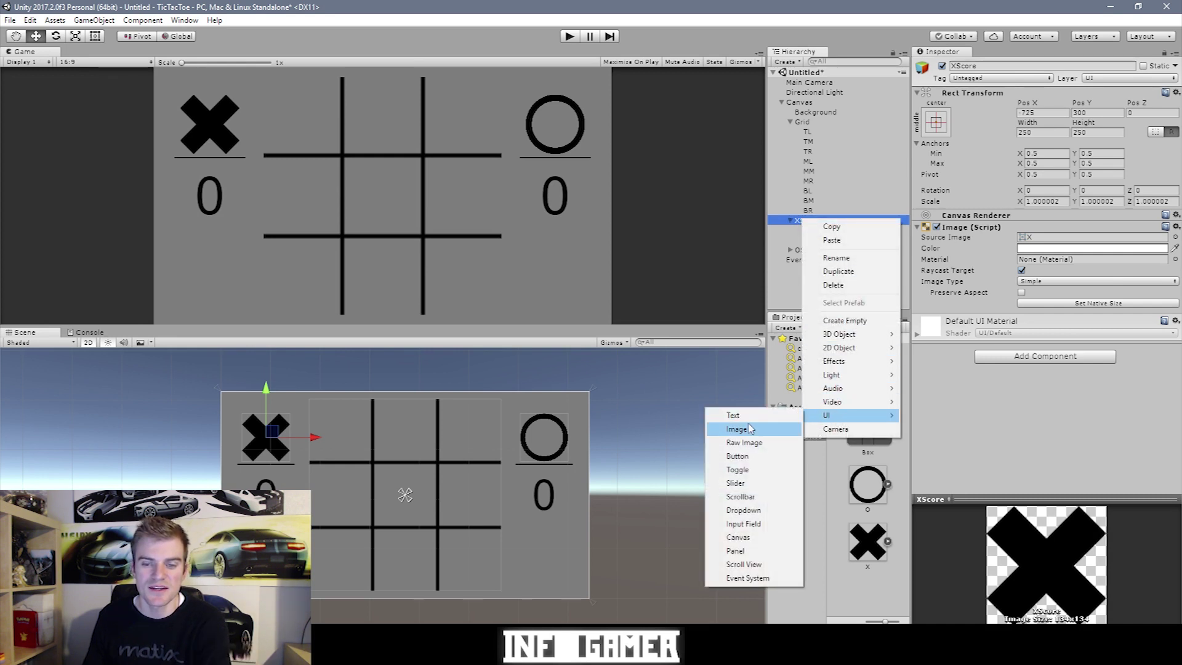
click(736, 428)
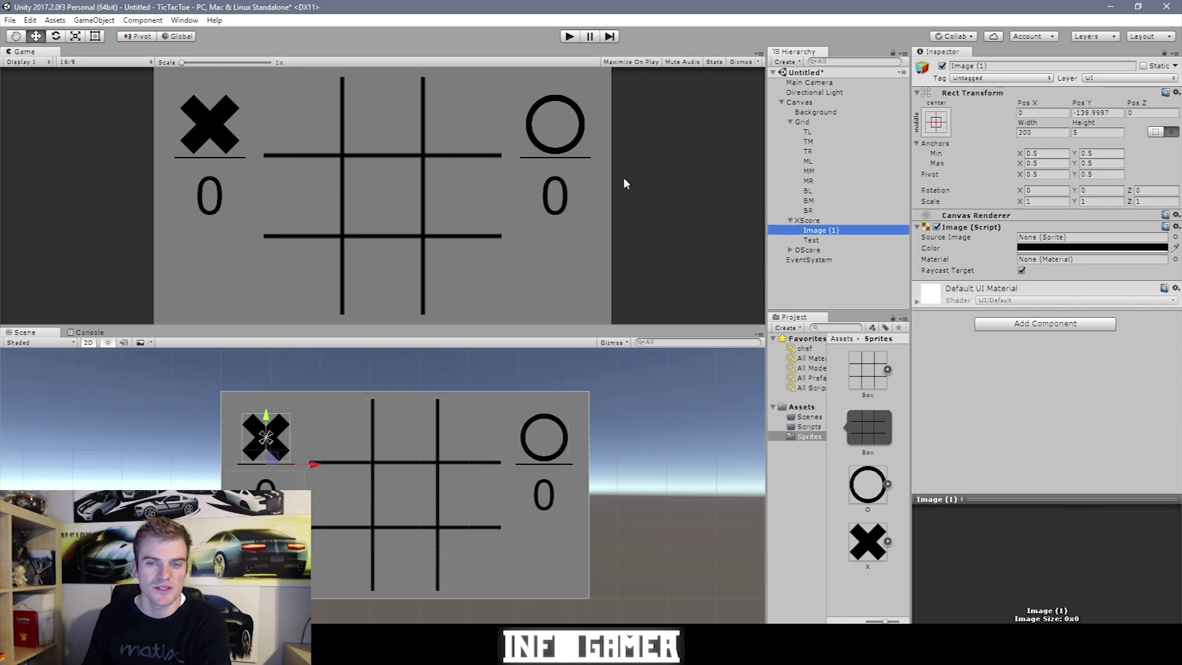
key(F2)
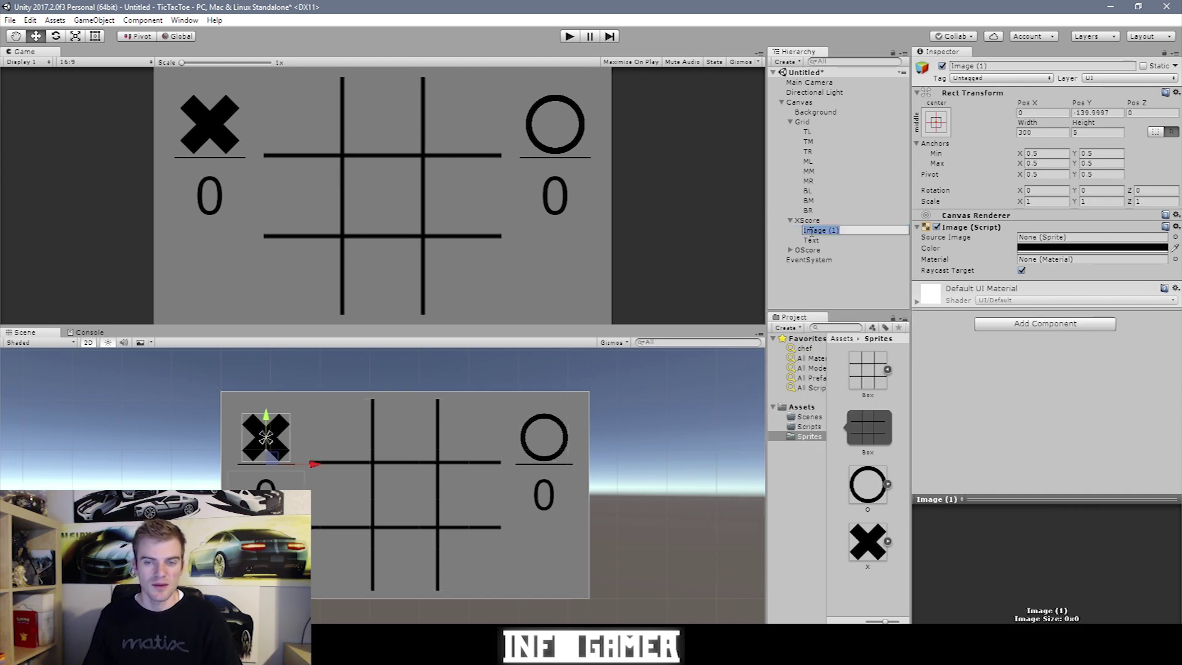
text(Bar)
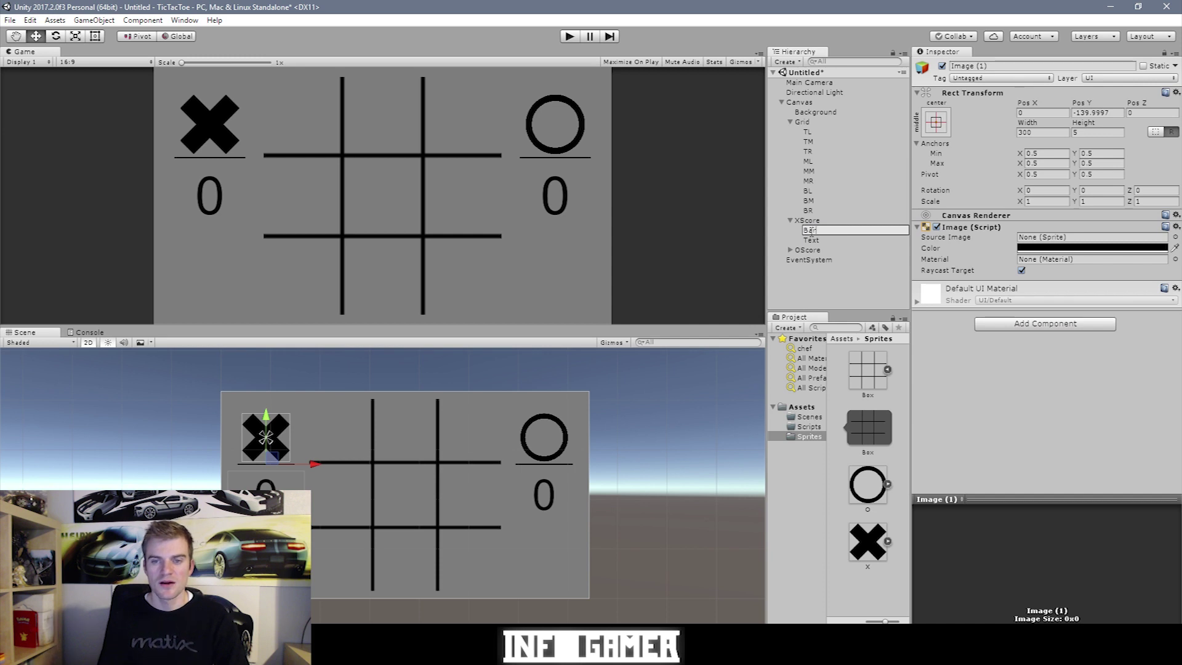
key(Return)
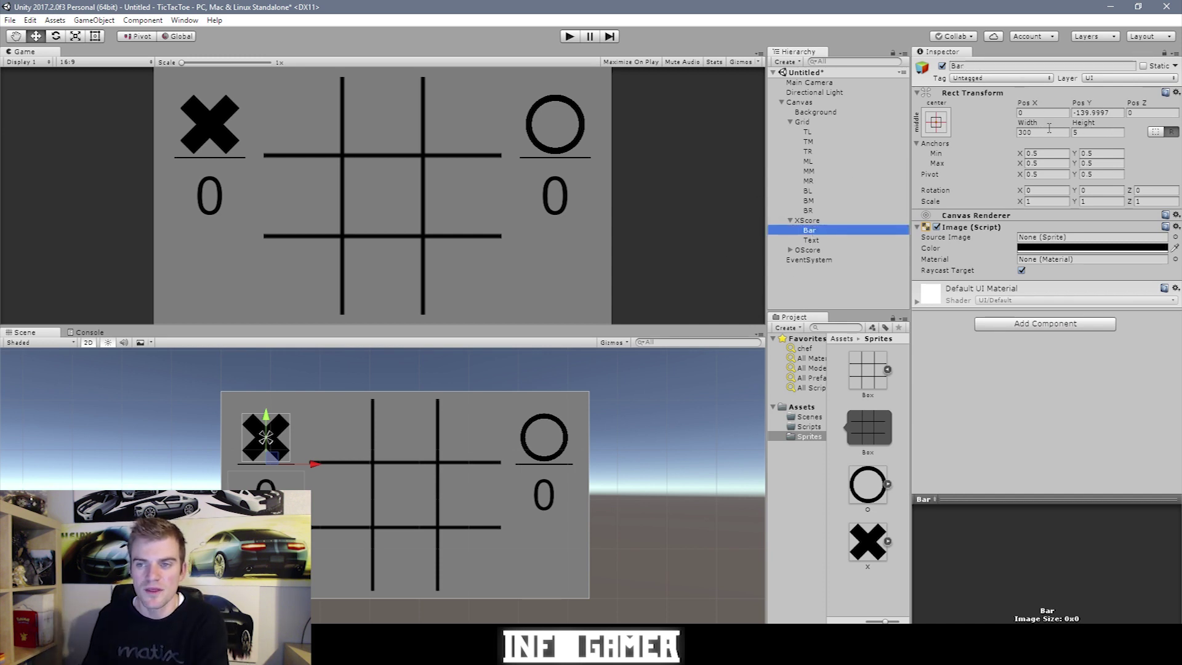
key(Return)
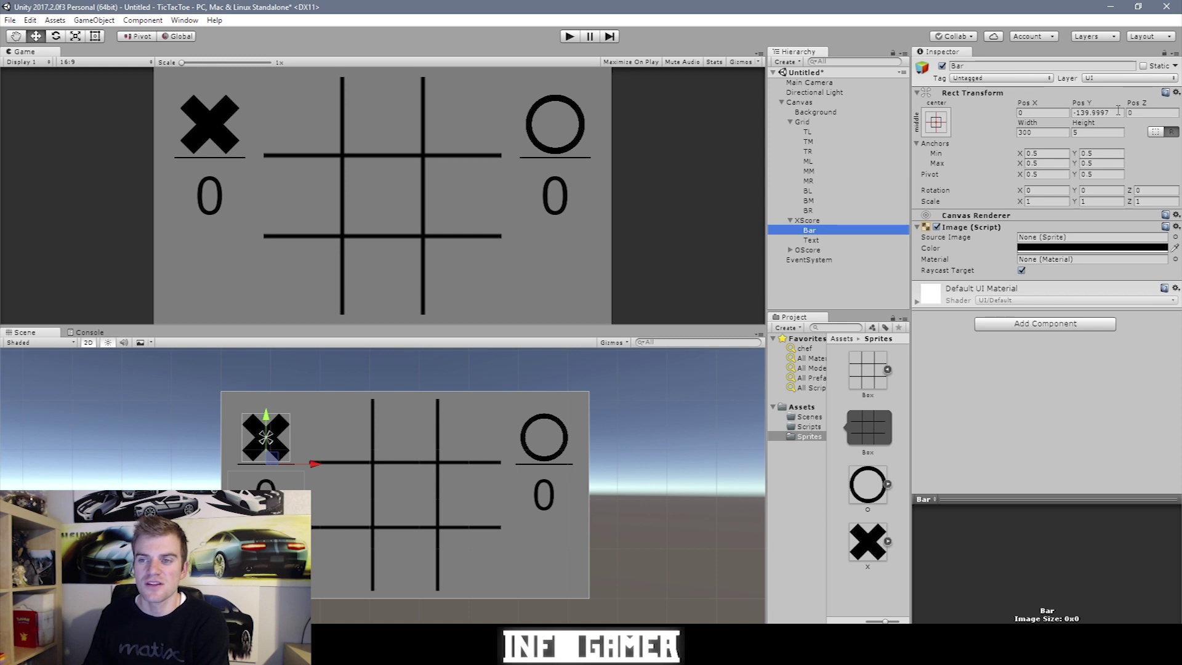
click(1099, 112)
text(-14)
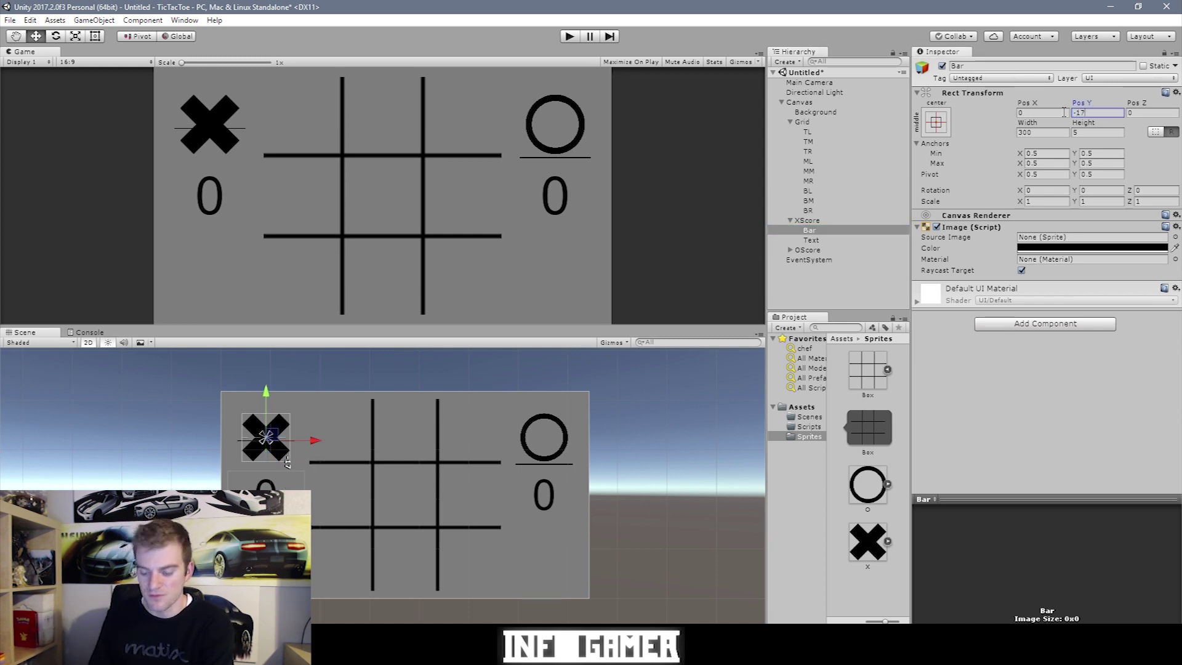
text(0)
click(807, 220)
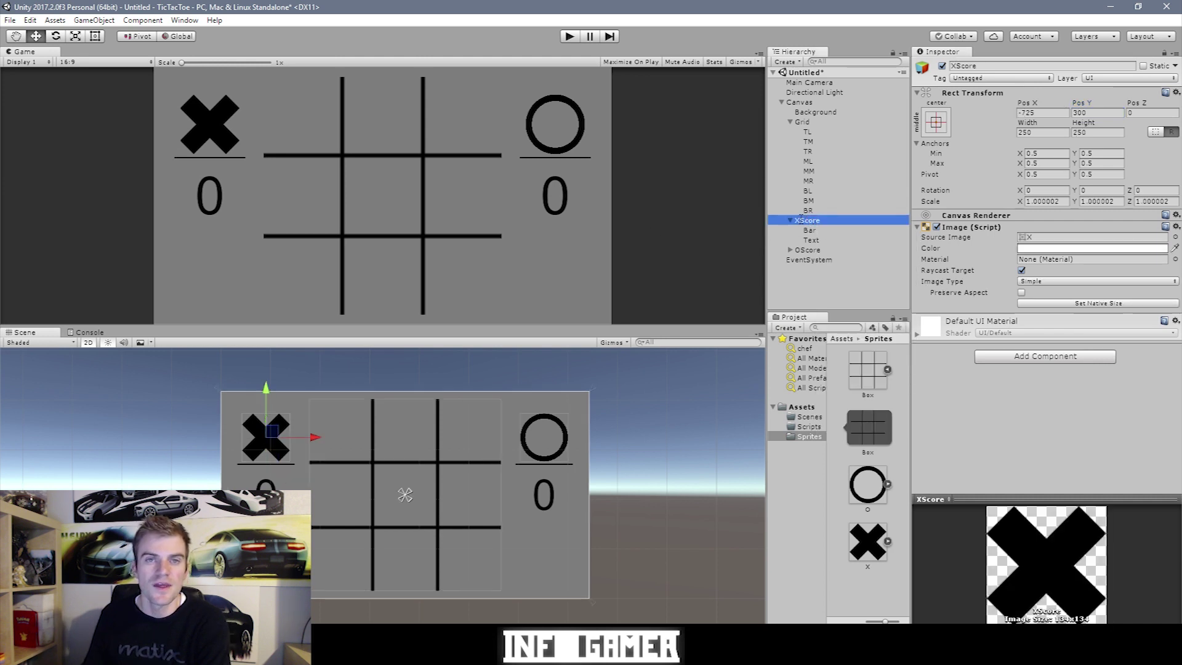
Add a centered Best Fit Text under XScore reading '0', 400x250 at Pos Y -300
right_click(782, 220)
mouse_move(812, 414)
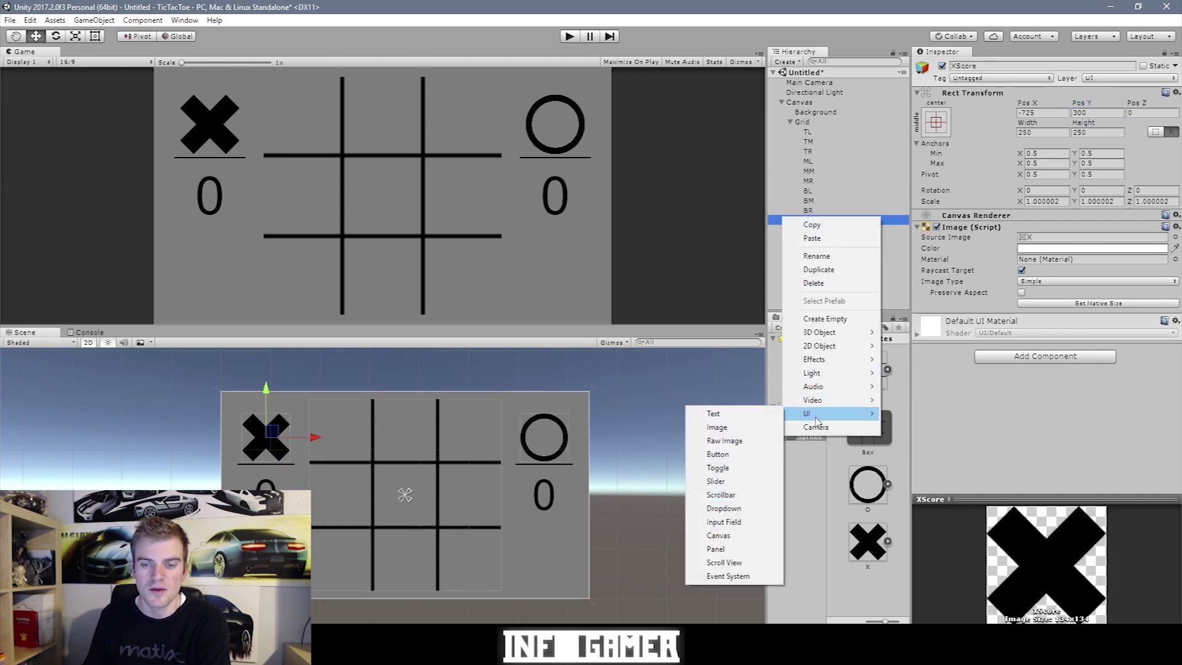
click(745, 415)
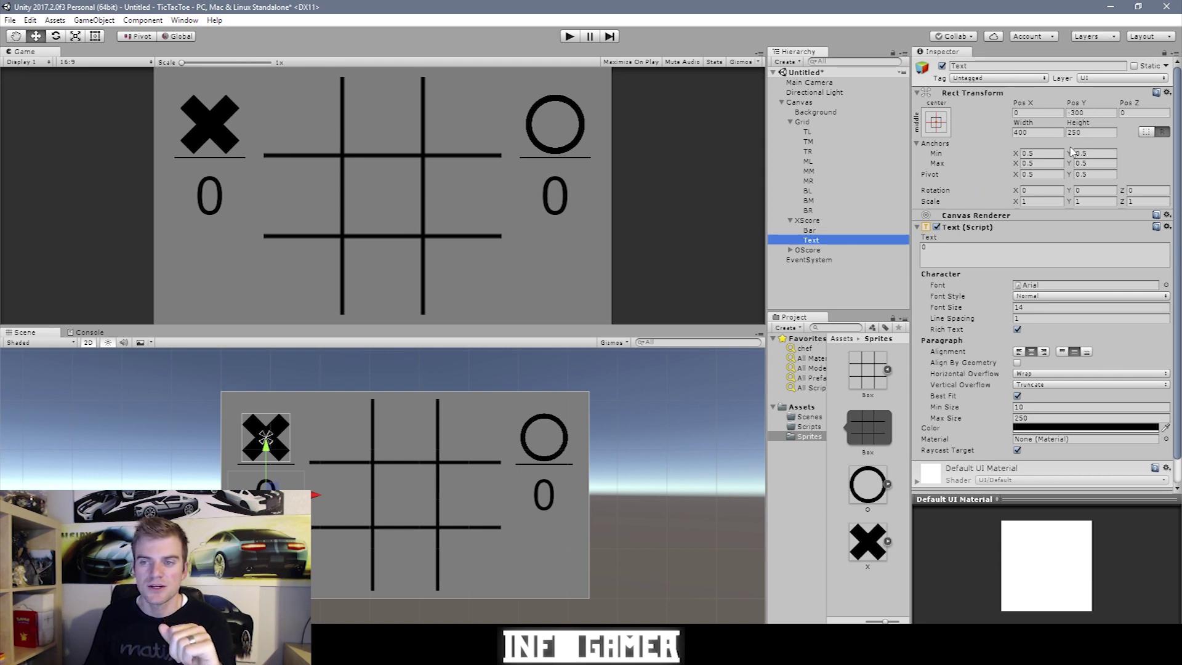
click(923, 245)
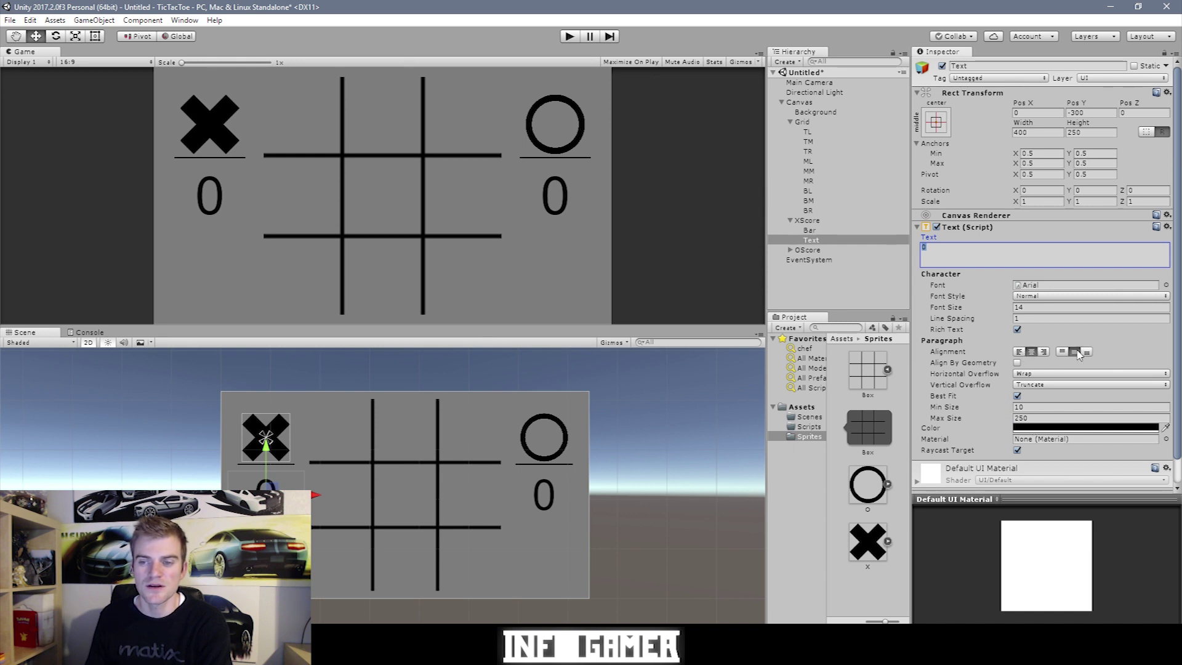
click(807, 220)
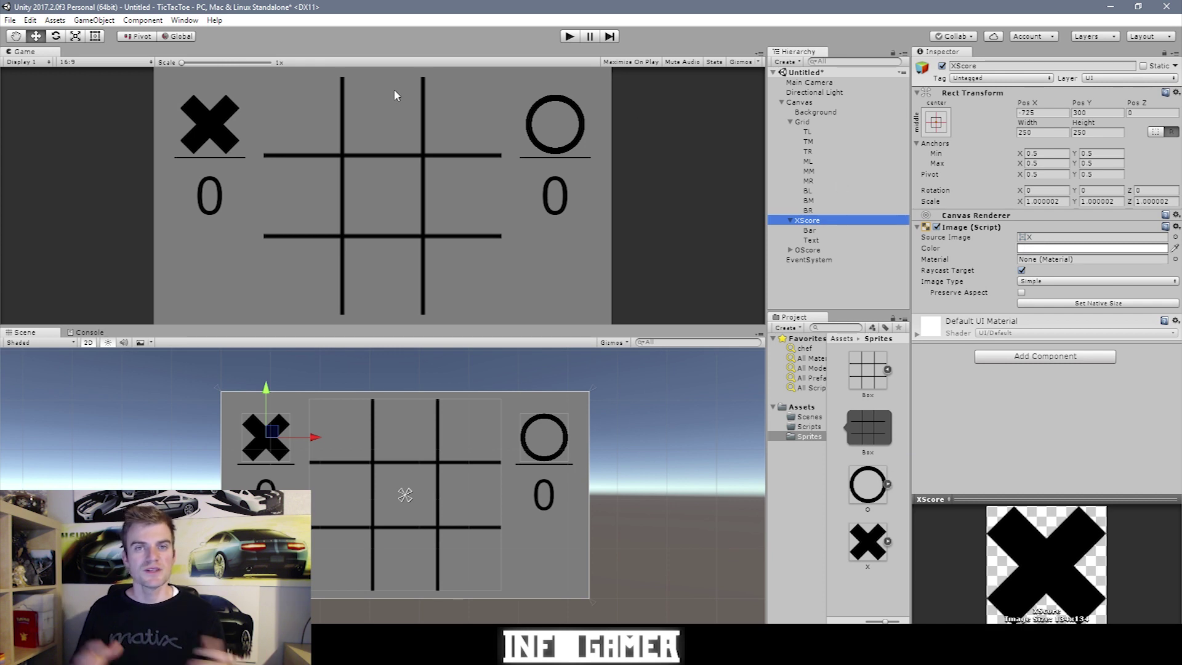
Expand XScore and OScore to reveal their Bar, Image and Text children
key(Left)
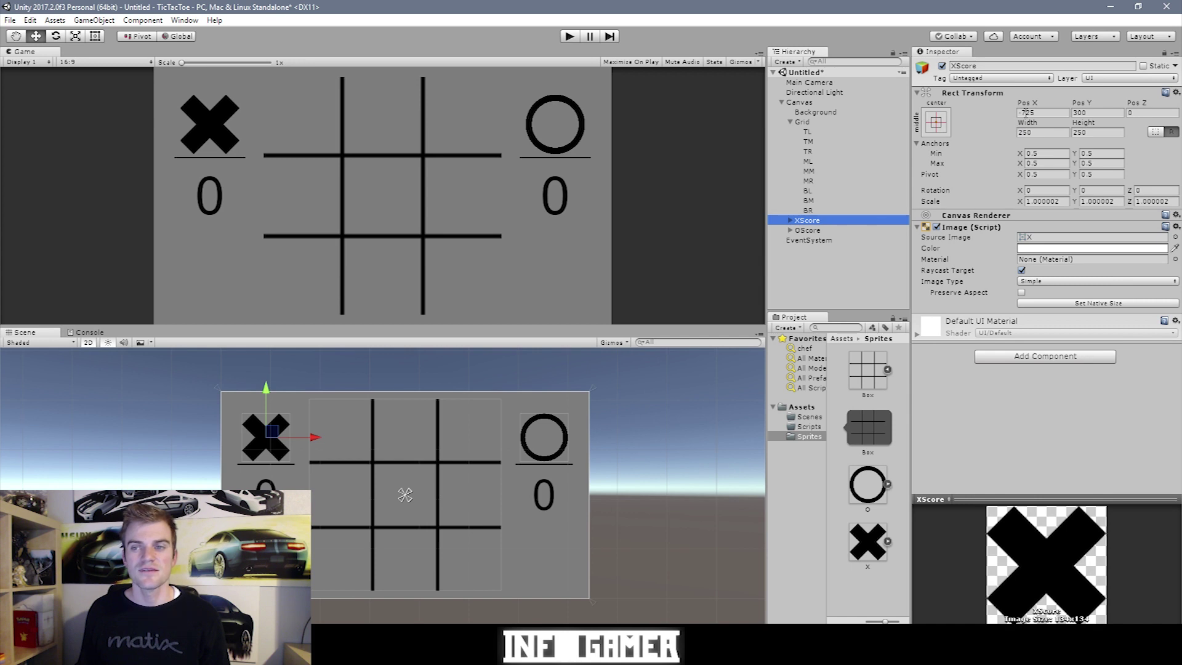
click(808, 230)
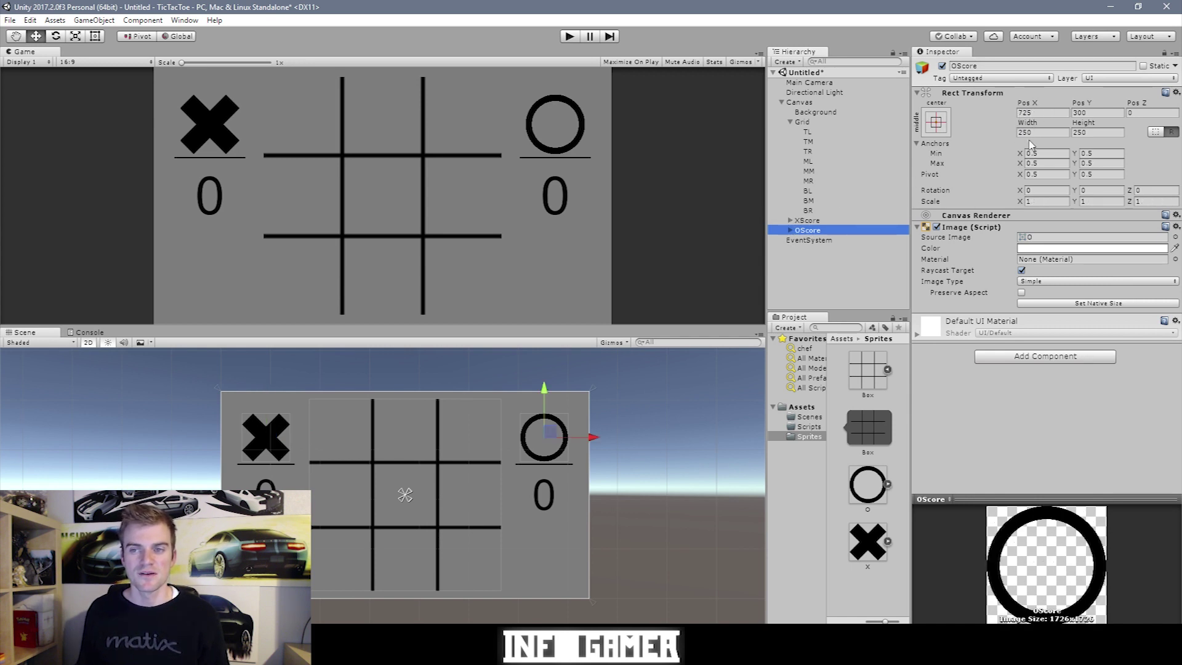
click(791, 221)
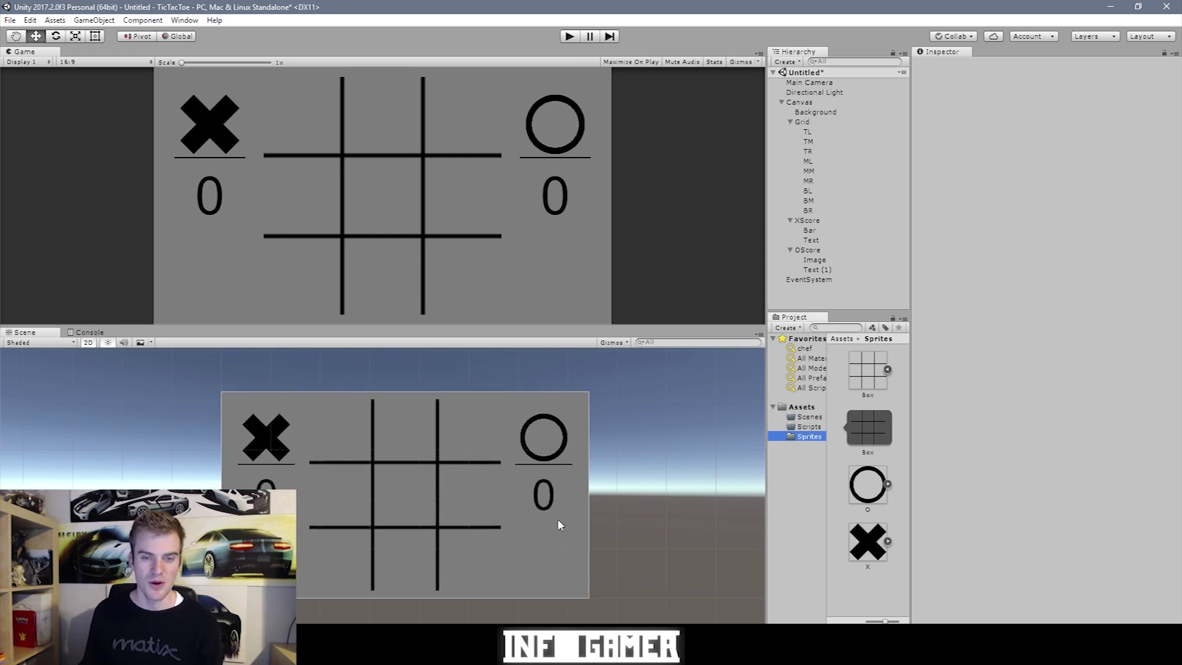
Save the scene as 'Game' in the Assets/Scenes folder
click(968, 510)
key(ctrl+s)
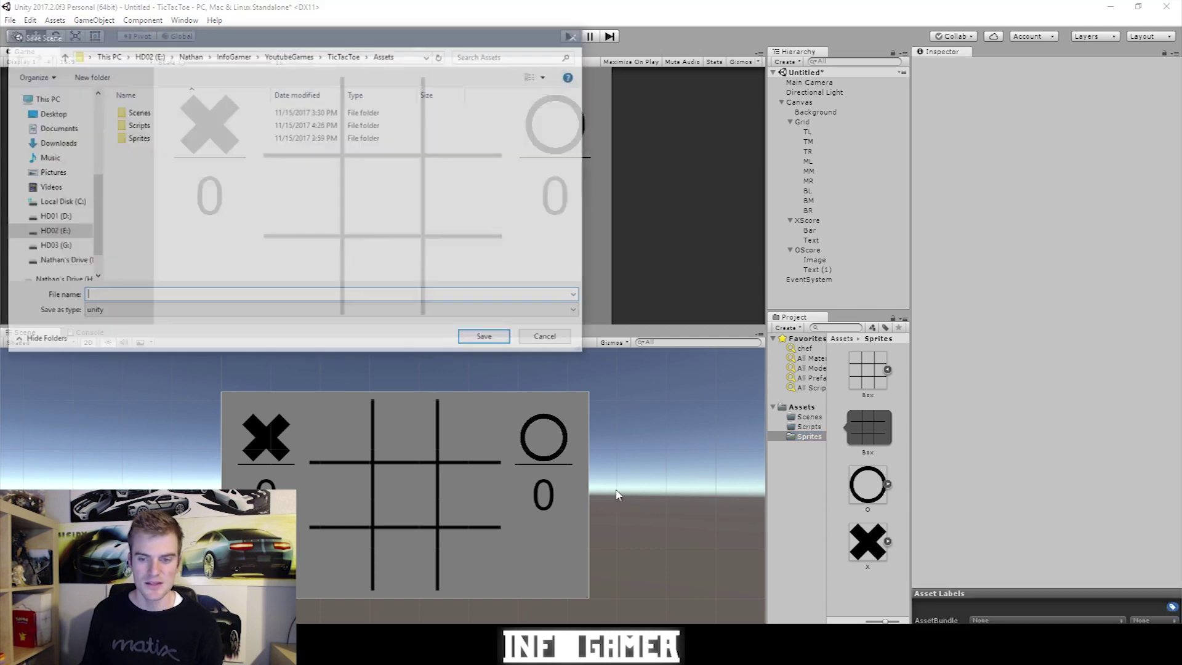
double_click(140, 115)
click(139, 294)
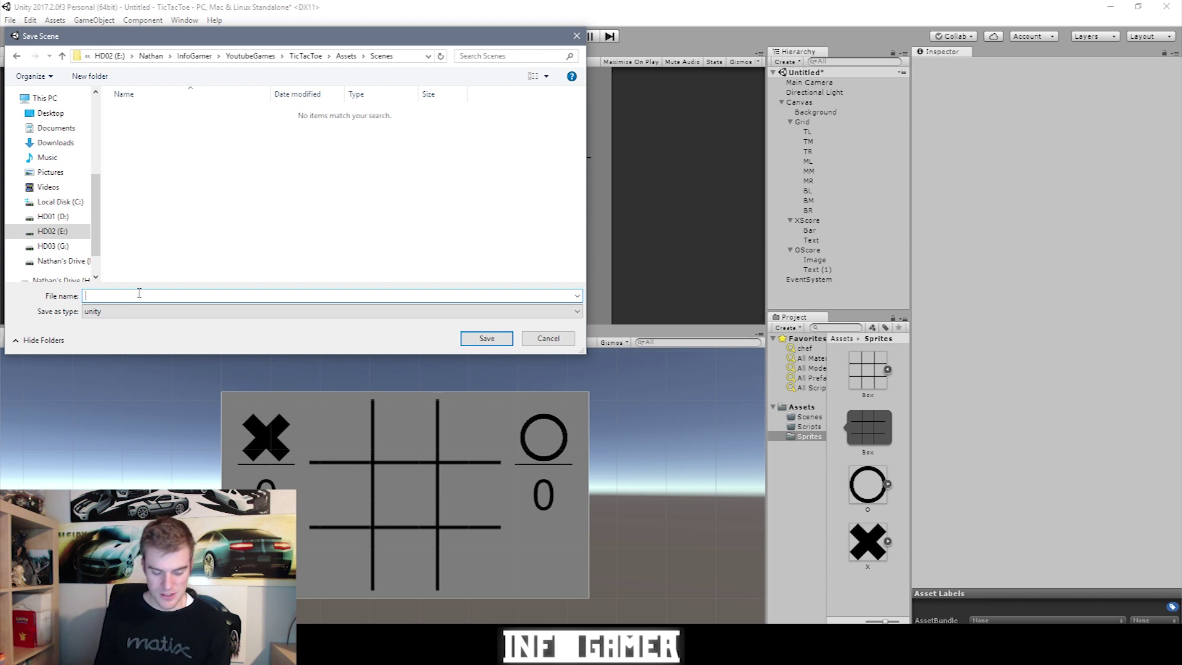
text(Game)
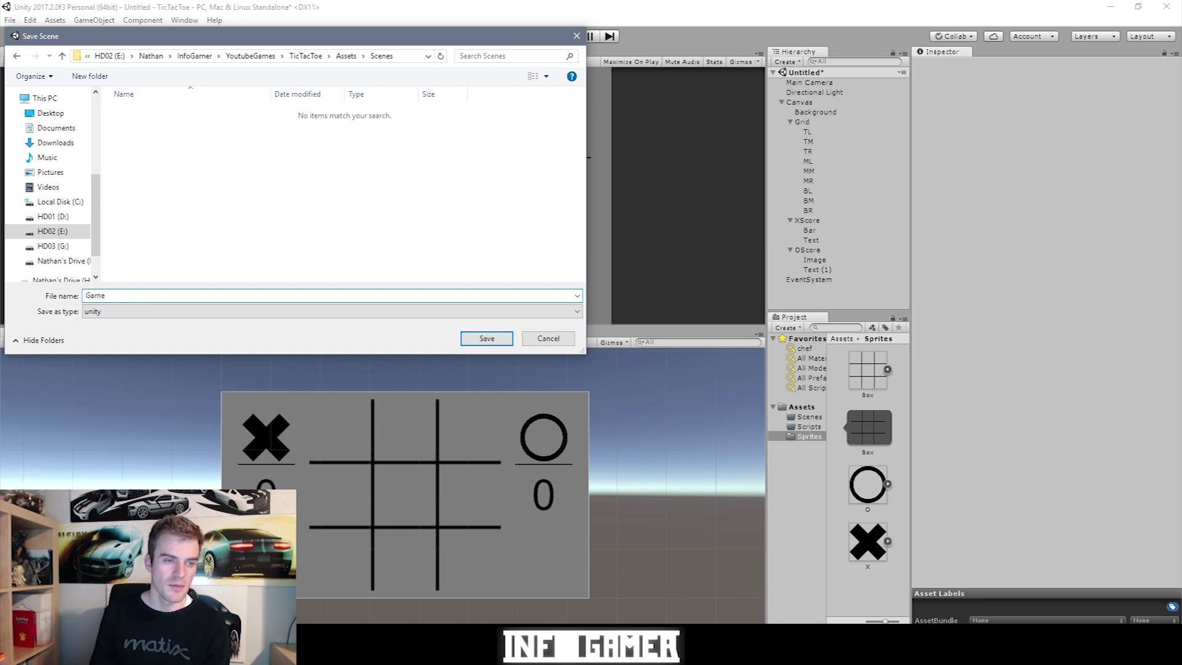
key(Return)
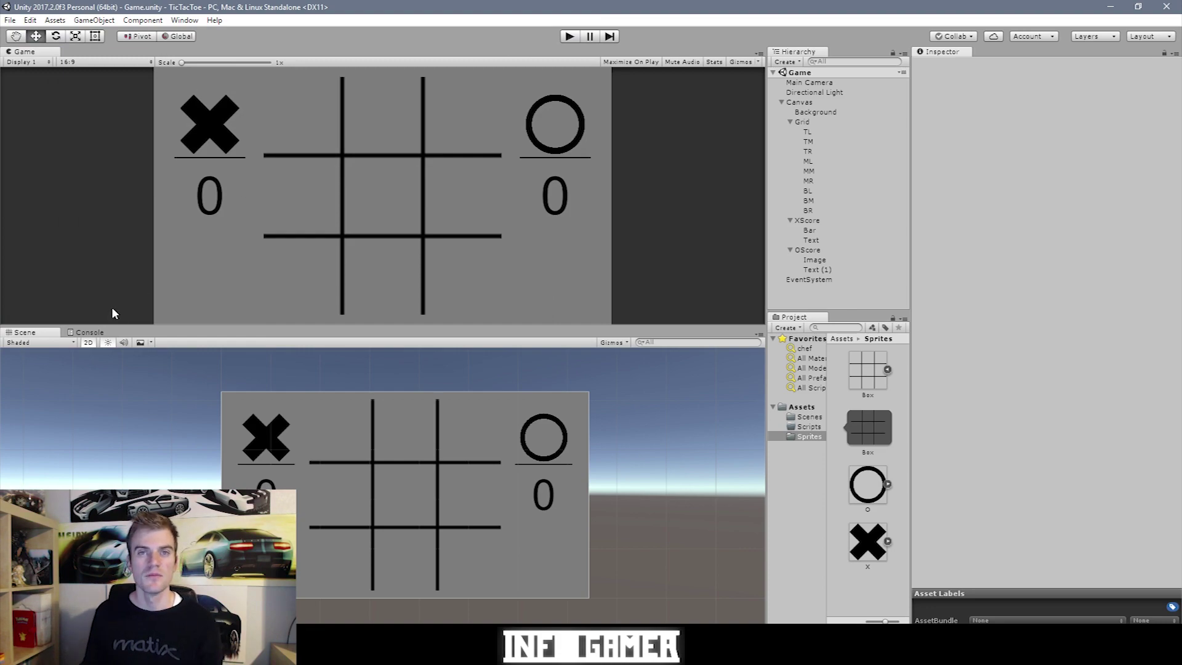